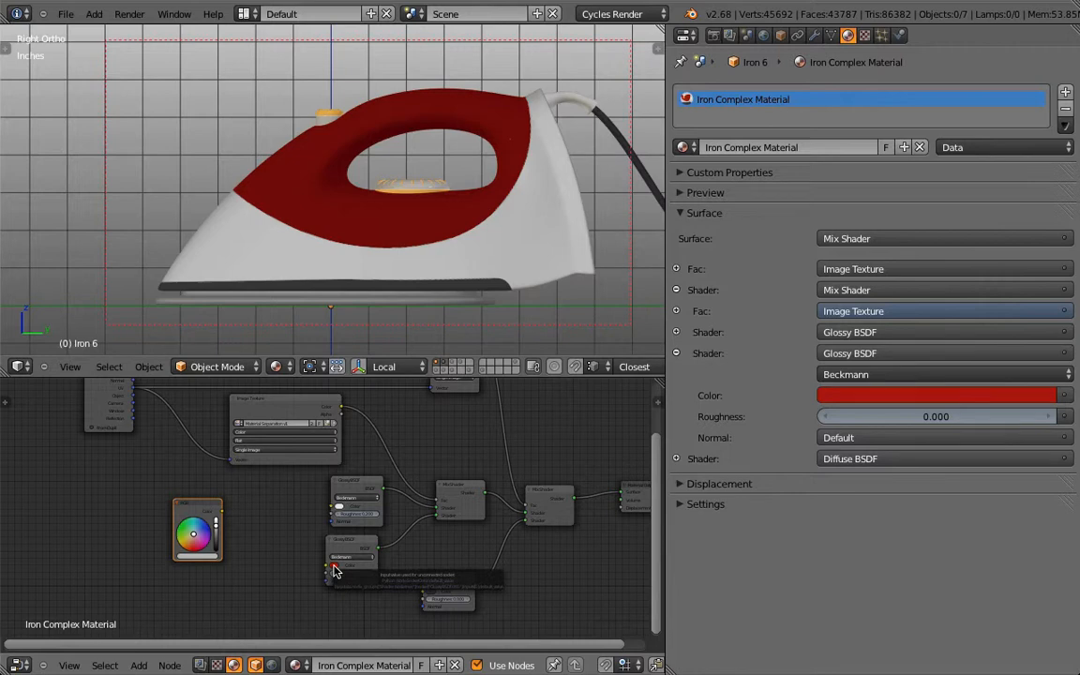
- Paste the copied red into the Diffuse BSDF color of the Dial Top's Blue material
{"action": "right_click", "coordinate": [321, 116]}
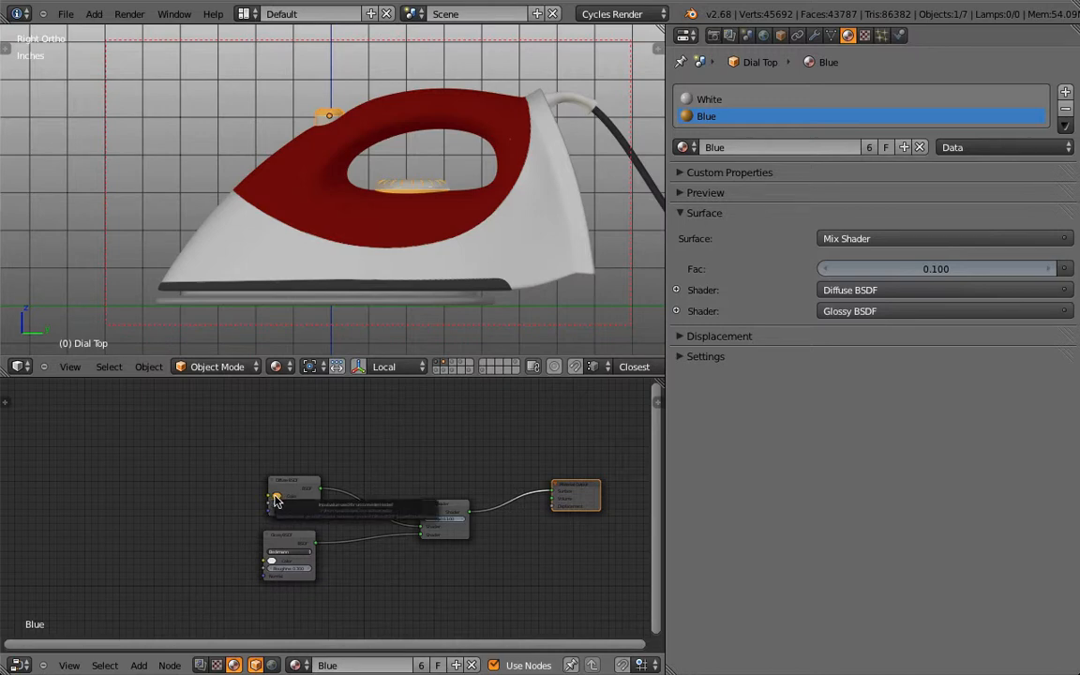
{"action": "key", "text": "ctrl+v"}
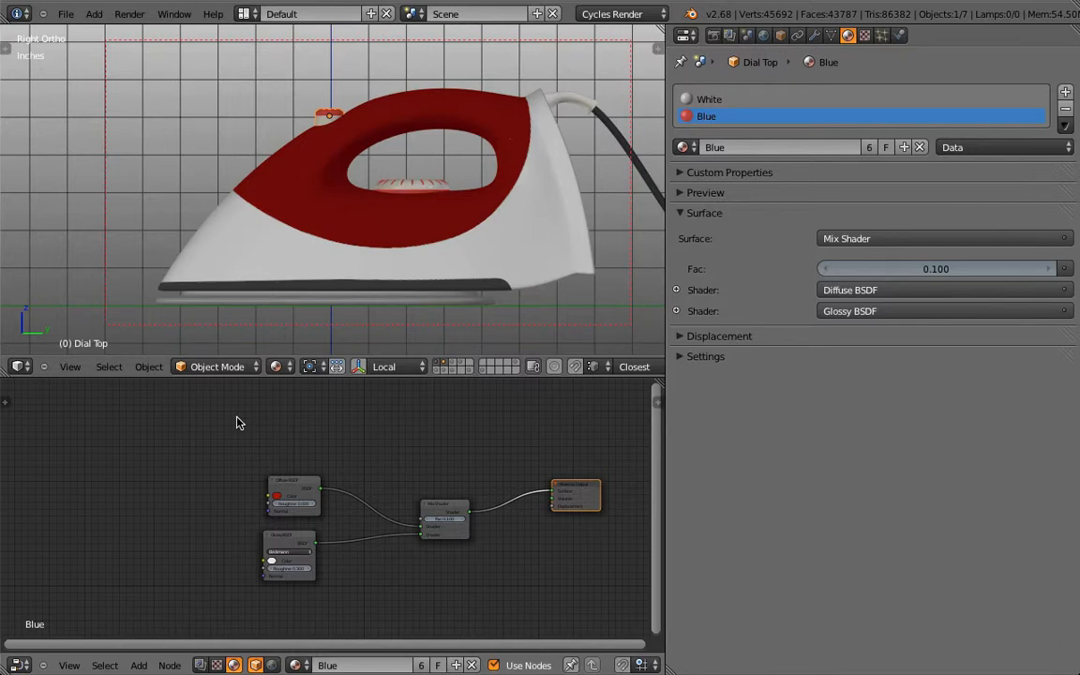
- Delete the unconnected RGB node from the iron body's material and rename the material "Iron Body"
{"action": "right_click", "coordinate": [374, 234]}
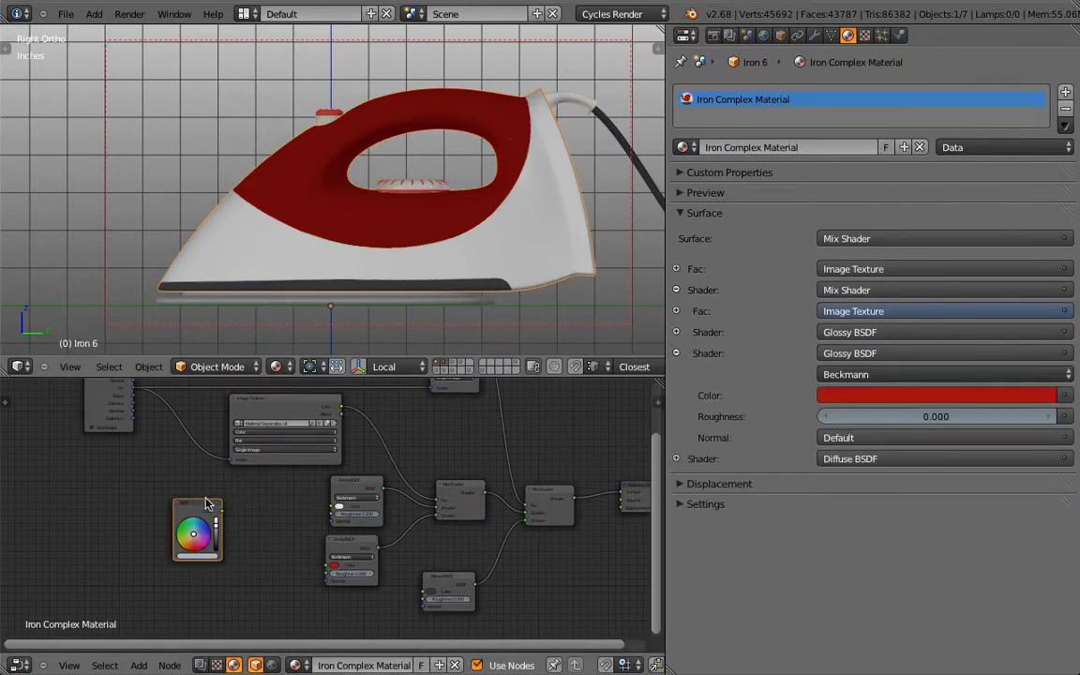
{"action": "key", "text": "x"}
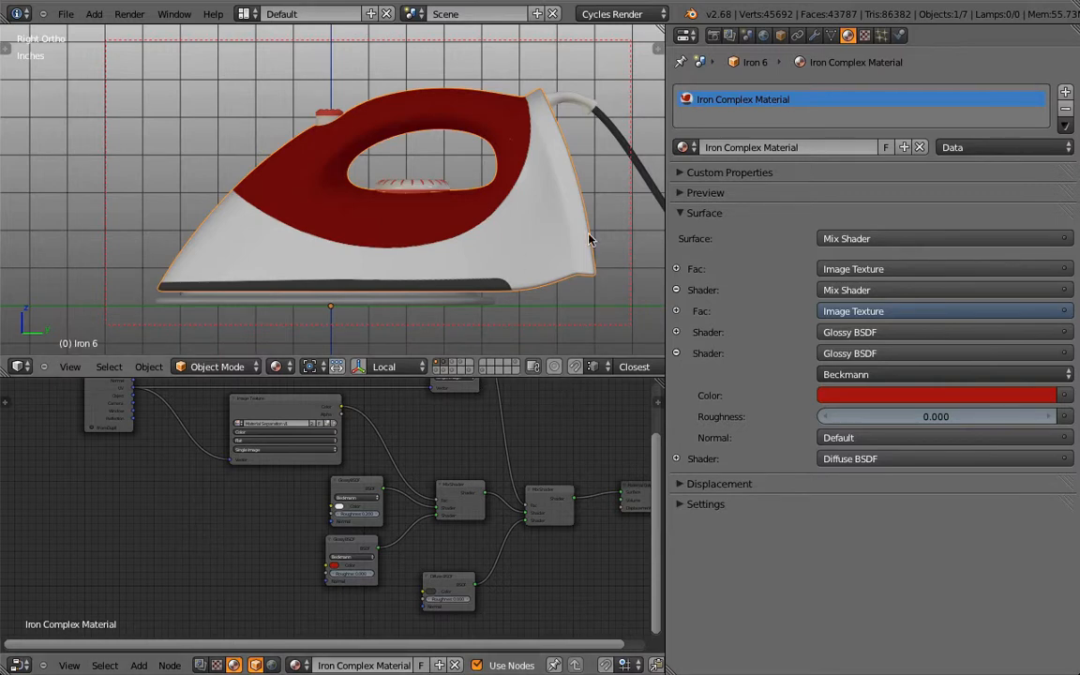
{"action": "left_click", "coordinate": [856, 148]}
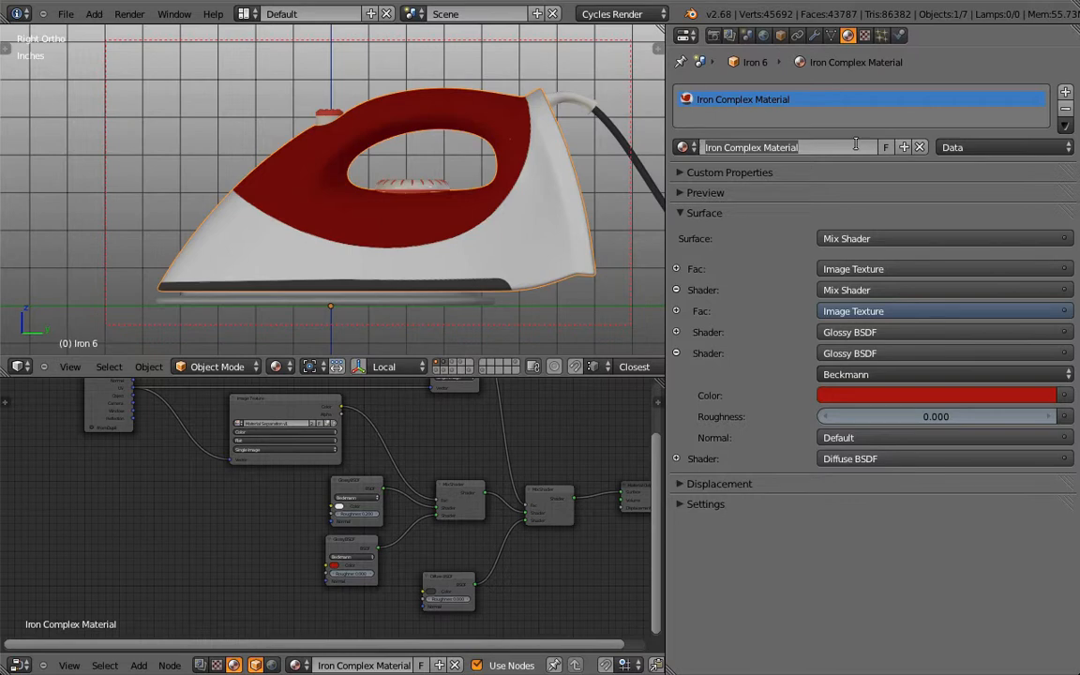
{"action": "type", "text": "Iron"}
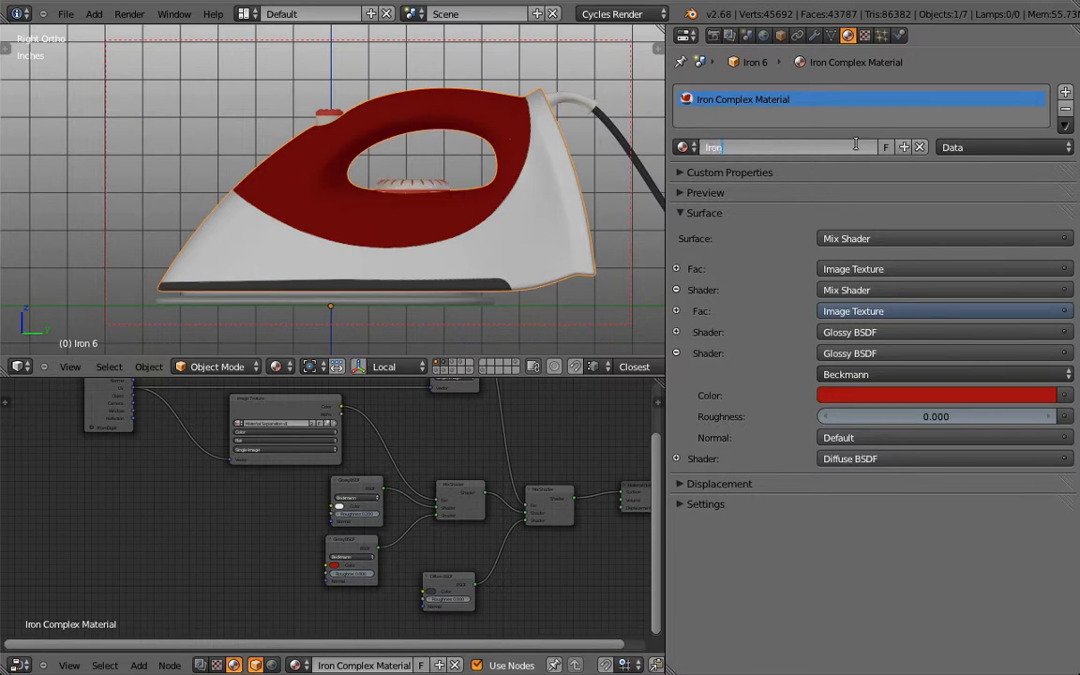
{"action": "type", "text": " Mate"}
{"action": "type", "text": "Iron Body"}
{"action": "key", "text": "Return"}
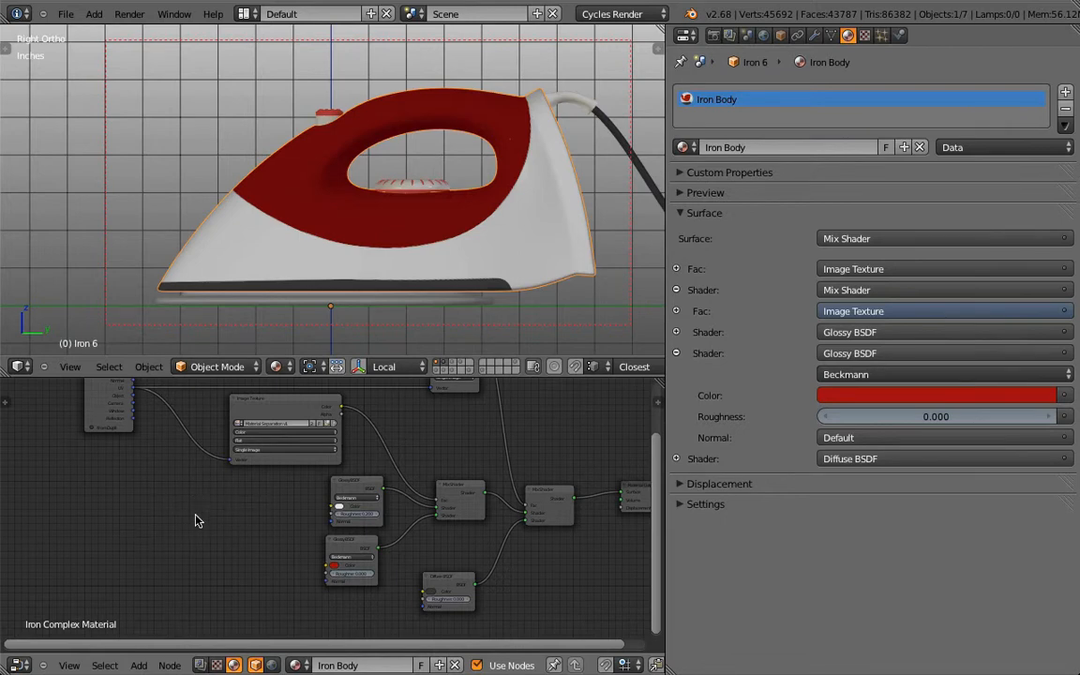
- Add a new RGB input node in the empty area beside the Glossy BSDF nodes of the Iron Body material
{"action": "key", "text": "shift+a"}
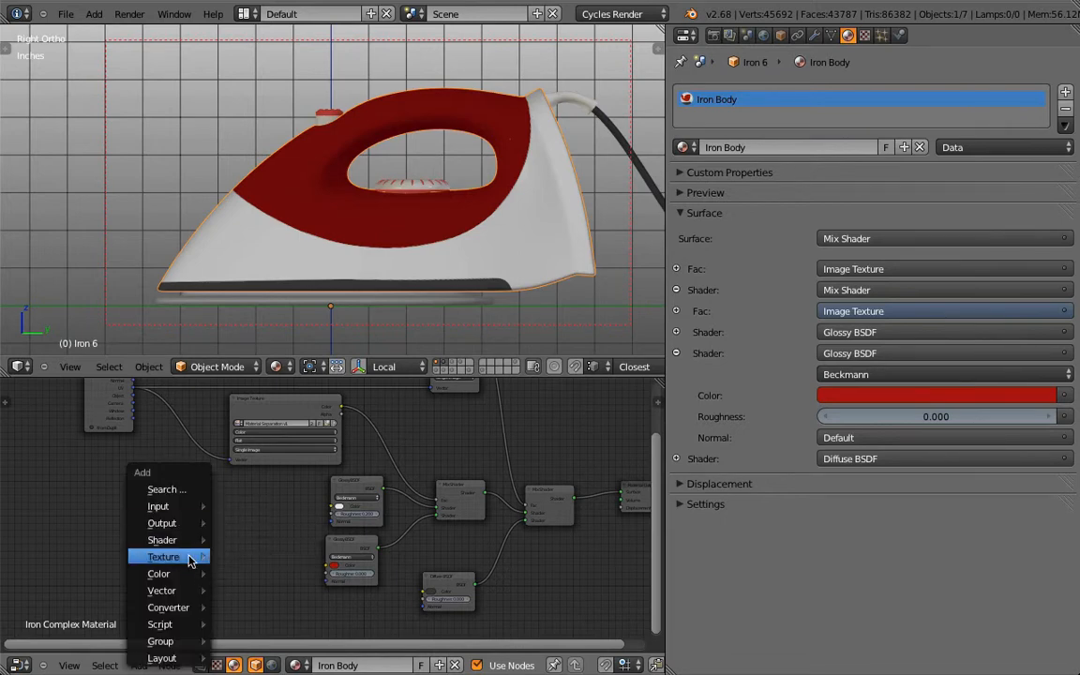
{"action": "mouse_move", "coordinate": [183, 560]}
{"action": "mouse_move", "coordinate": [174, 509]}
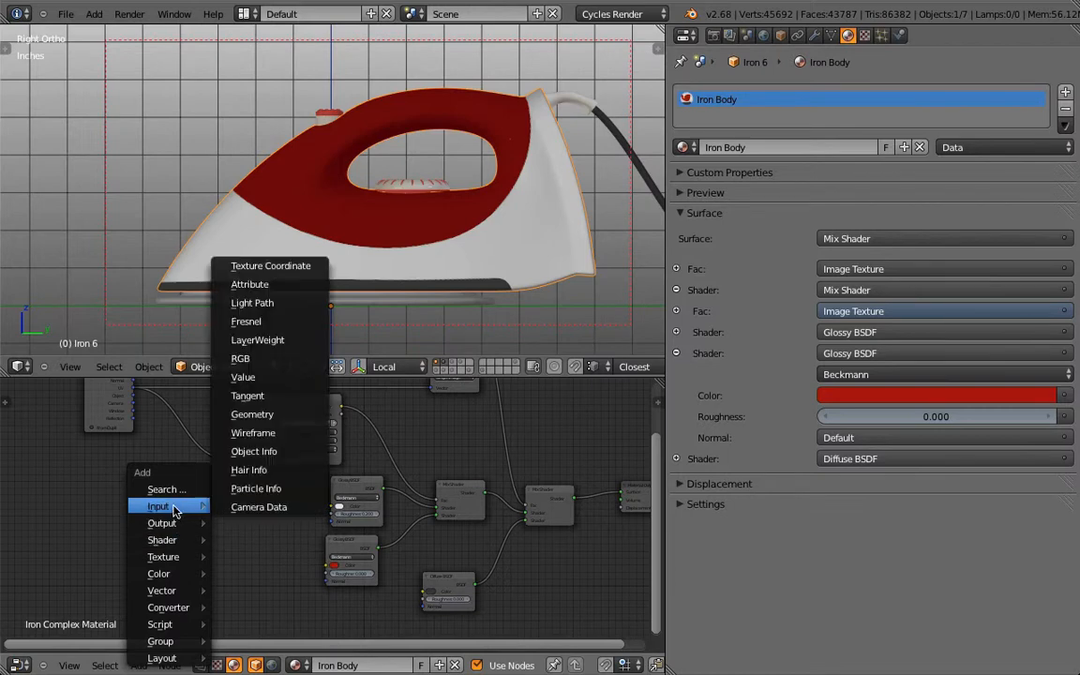
{"action": "left_click", "coordinate": [272, 359]}
{"action": "left_click", "coordinate": [202, 528]}
{"action": "scroll", "coordinate": [154, 536], "scroll_direction": "up", "scroll_amount": 2}
{"action": "scroll", "coordinate": [155, 535], "scroll_direction": "up", "scroll_amount": 3}
{"action": "middle_click_drag", "start_coordinate": [133, 503], "coordinate": [326, 484]}
{"action": "scroll", "coordinate": [275, 501], "scroll_direction": "up", "scroll_amount": 5}
{"action": "left_click_drag", "start_coordinate": [193, 468], "coordinate": [212, 440]}
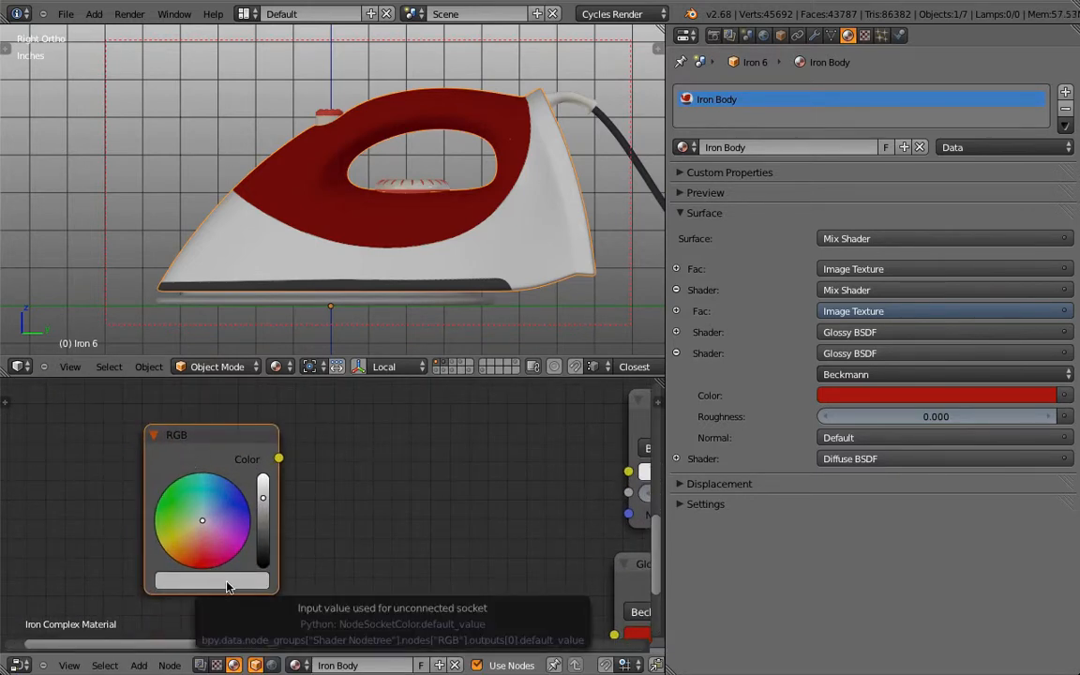
- Set the RGB node's color to the red copied from the lower Glossy BSDF node
{"action": "scroll", "coordinate": [338, 546], "scroll_direction": "down", "scroll_amount": 2}
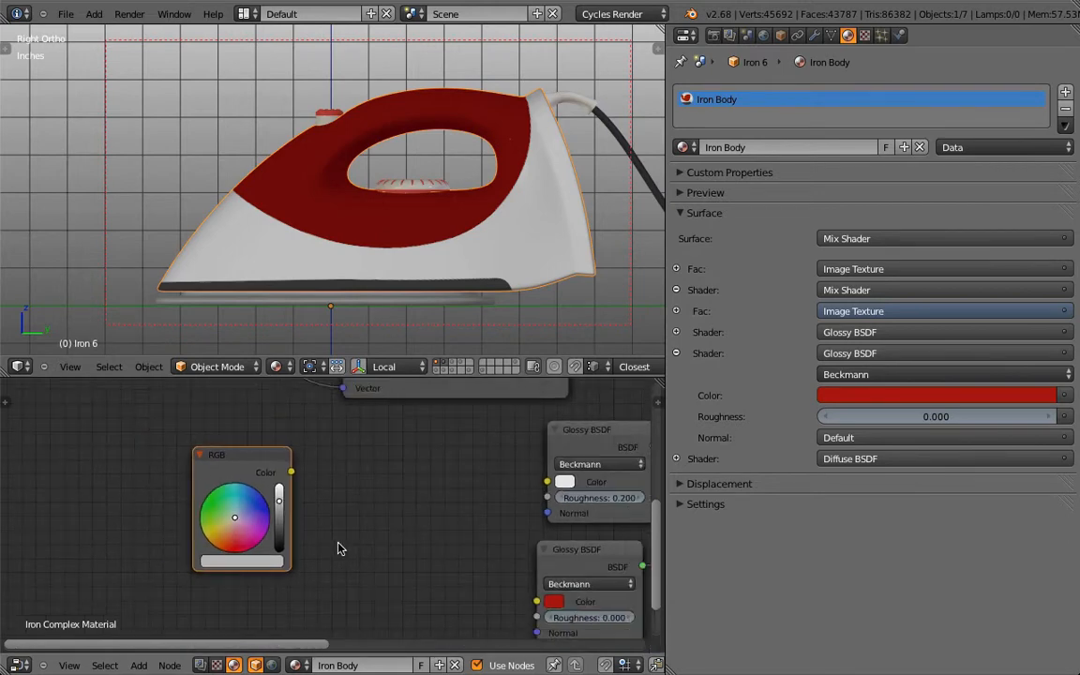
{"action": "left_click_drag", "start_coordinate": [230, 514], "coordinate": [279, 509]}
{"action": "left_click", "coordinate": [259, 561]}
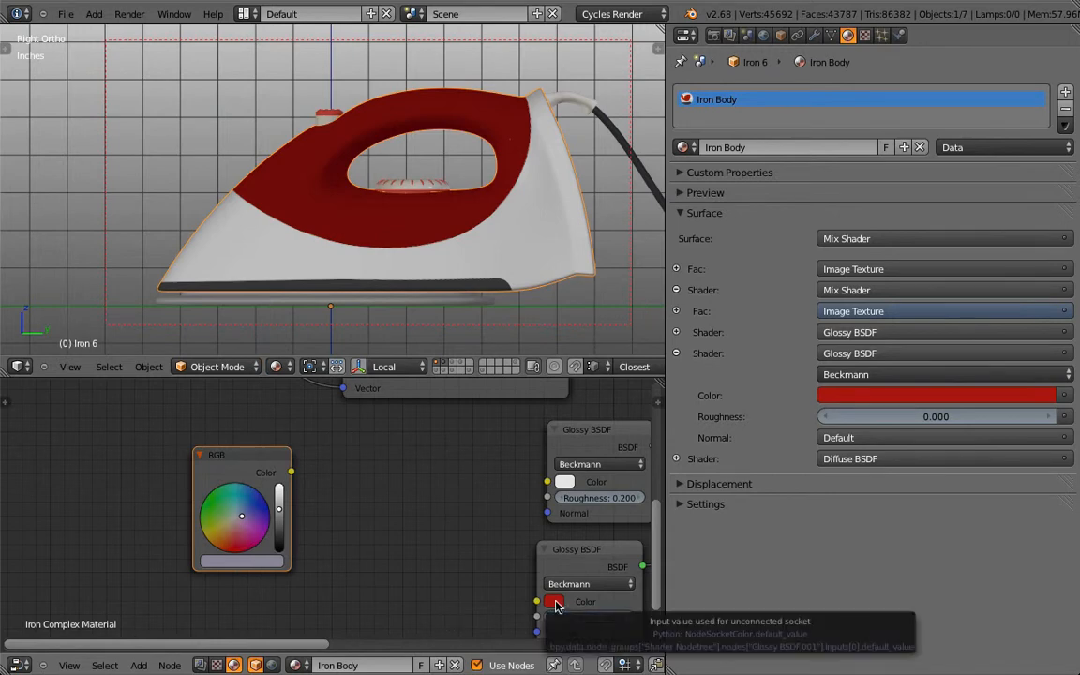
{"action": "key", "text": "ctrl+c"}
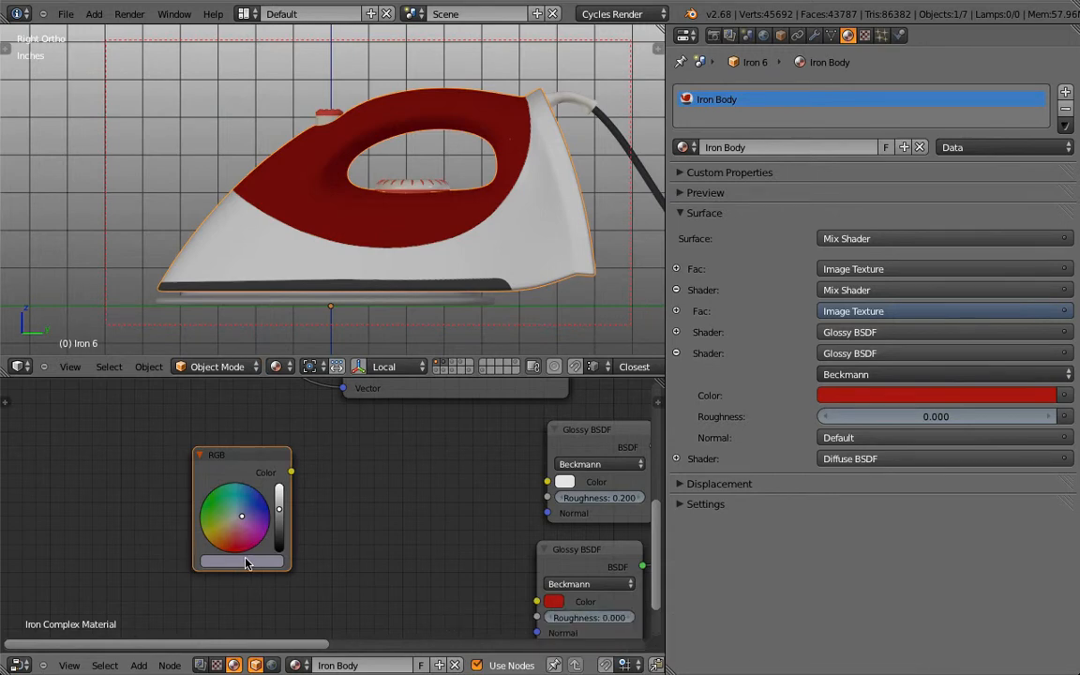
{"action": "key", "text": "ctrl+v"}
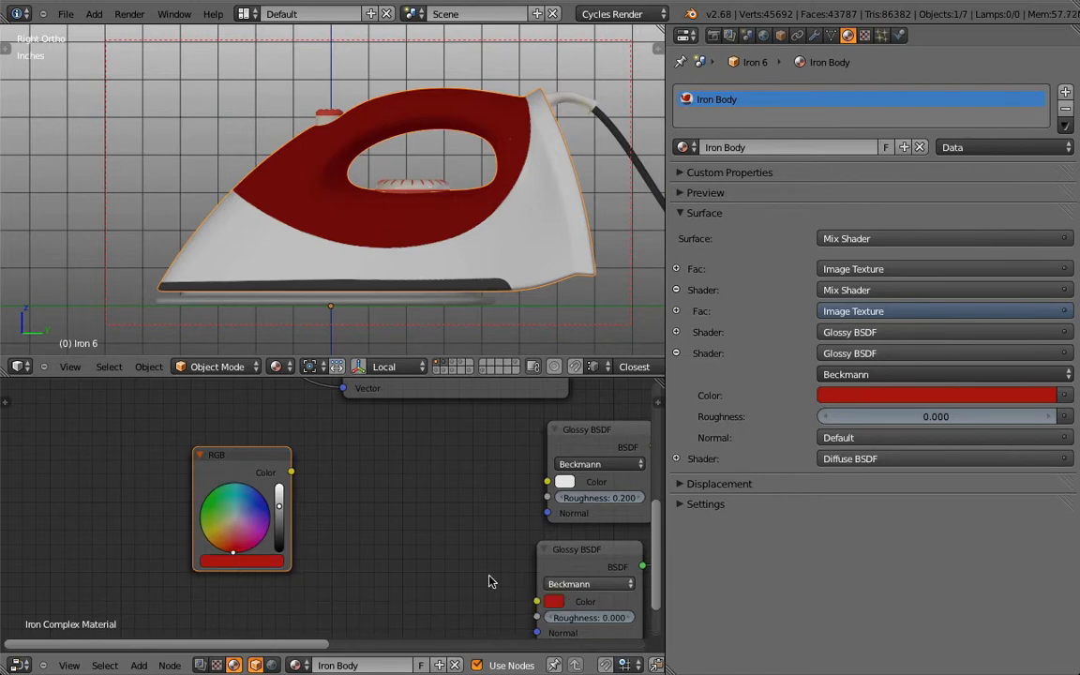
- Duplicate the red RGB node twice, stacking the copies below the original
{"action": "scroll", "coordinate": [322, 540], "scroll_direction": "down", "scroll_amount": 1}
{"action": "scroll", "coordinate": [323, 540], "scroll_direction": "down", "scroll_amount": 2}
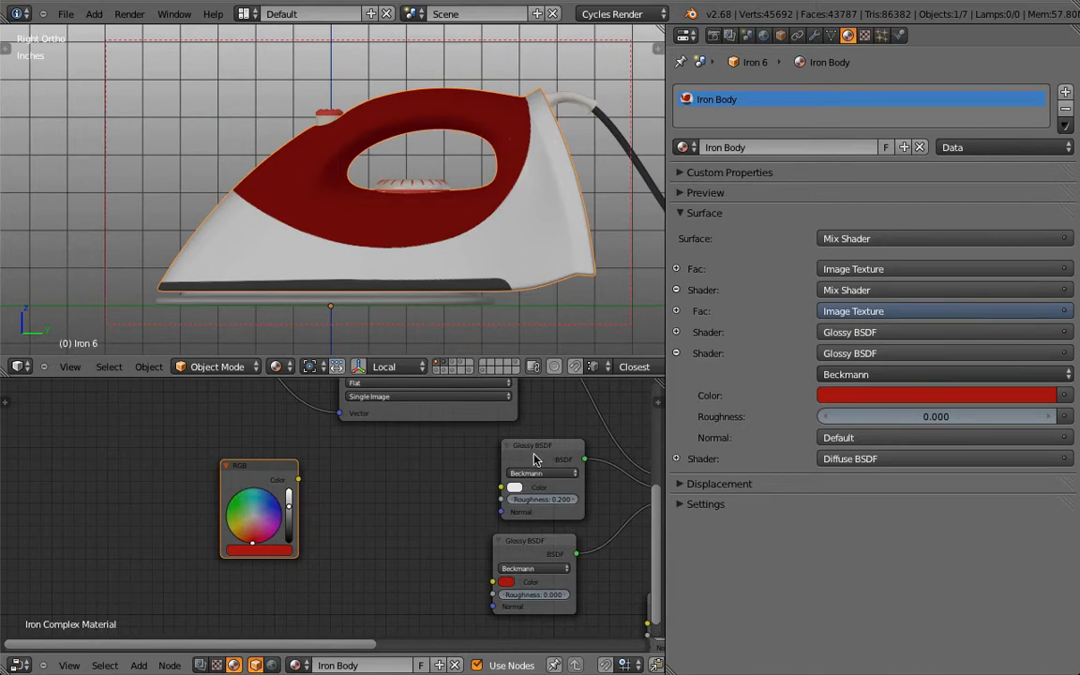
{"action": "scroll", "coordinate": [369, 546], "scroll_direction": "down", "scroll_amount": 2}
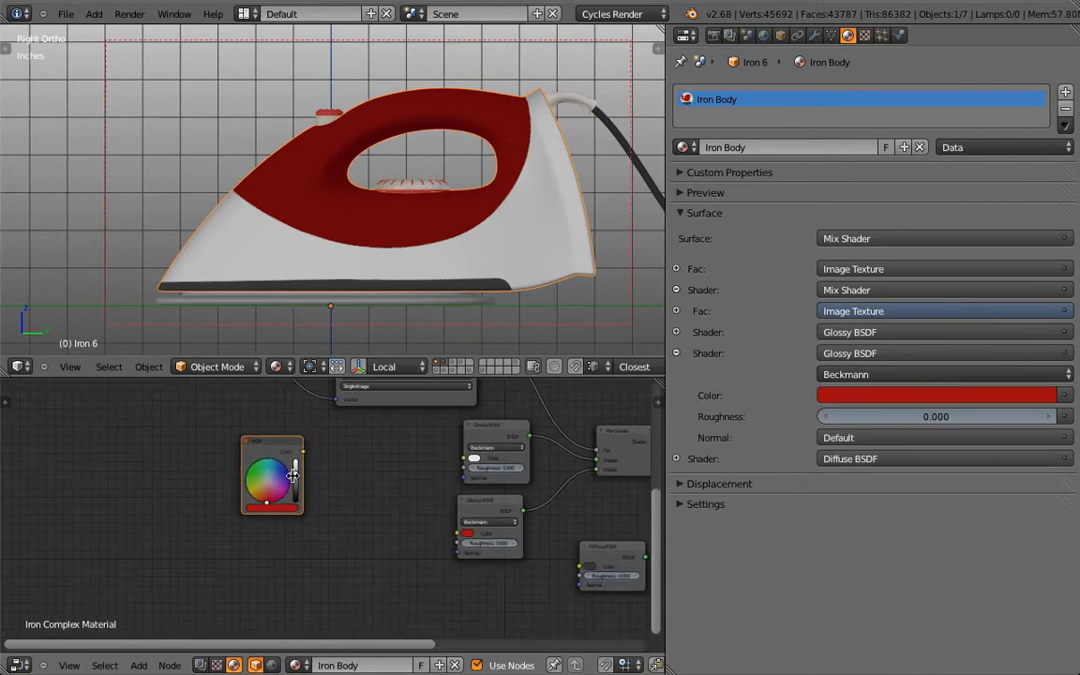
{"action": "key", "text": "shift+d"}
{"action": "left_click", "coordinate": [272, 546]}
{"action": "middle_click_drag", "start_coordinate": [342, 548], "coordinate": [343, 478]}
{"action": "key", "text": "shift+d"}
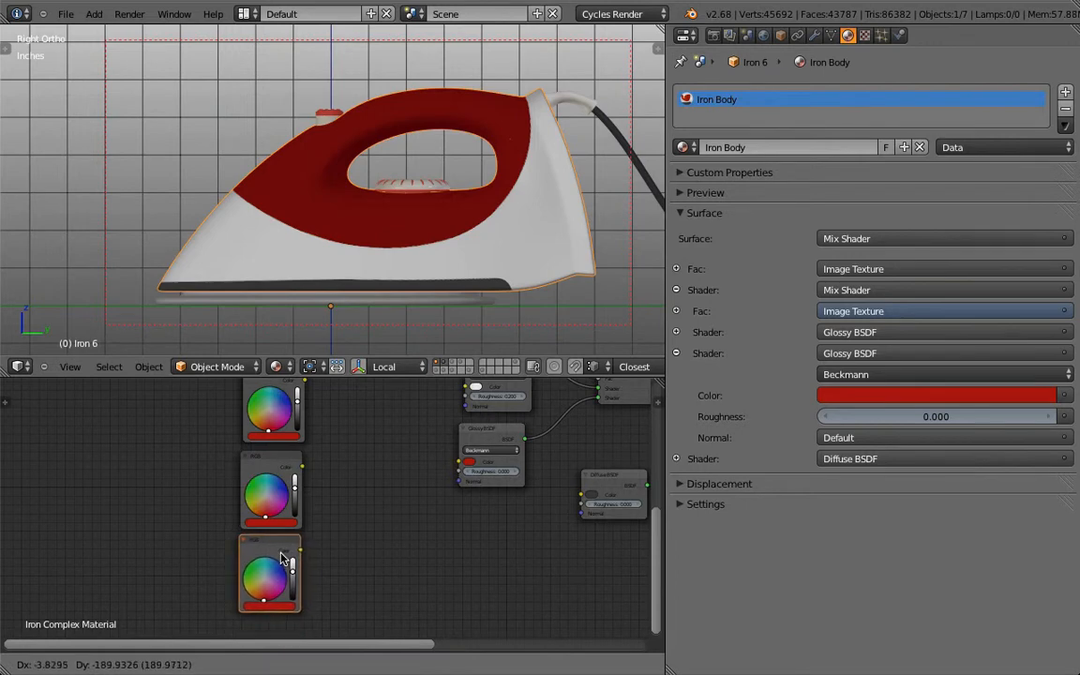
{"action": "left_click", "coordinate": [281, 560]}
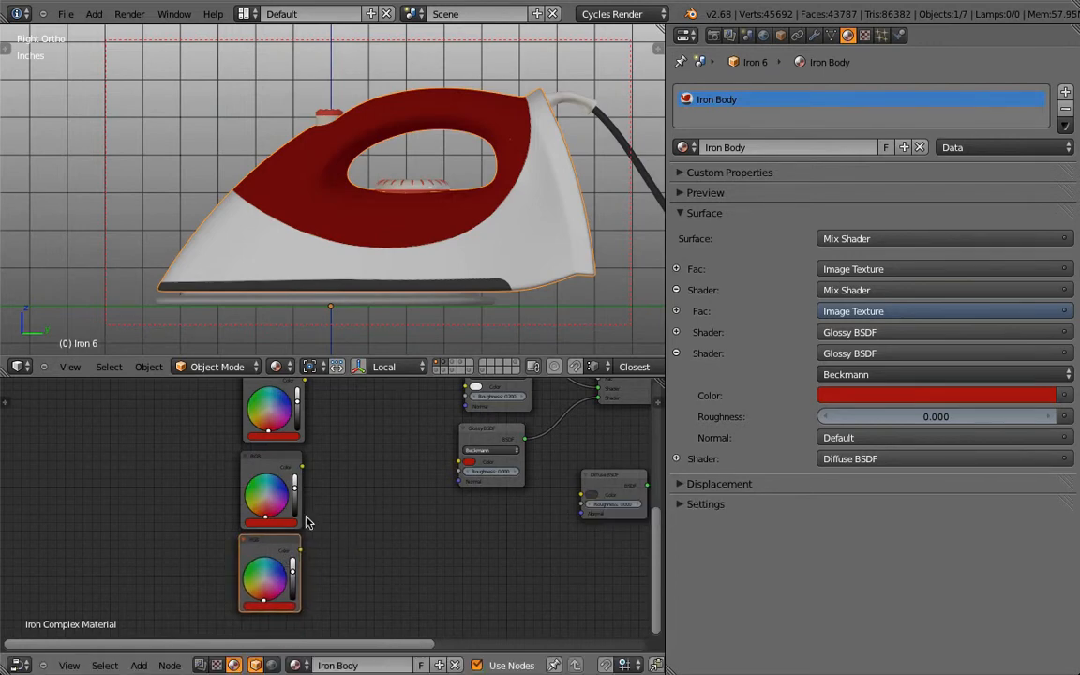
- Copy the Diffuse BSDF's dark gray to the second RGB node and the upper Glossy BSDF's white to the third
{"action": "key", "text": "ctrl+v"}
{"action": "middle_click_drag", "start_coordinate": [426, 506], "coordinate": [418, 545]}
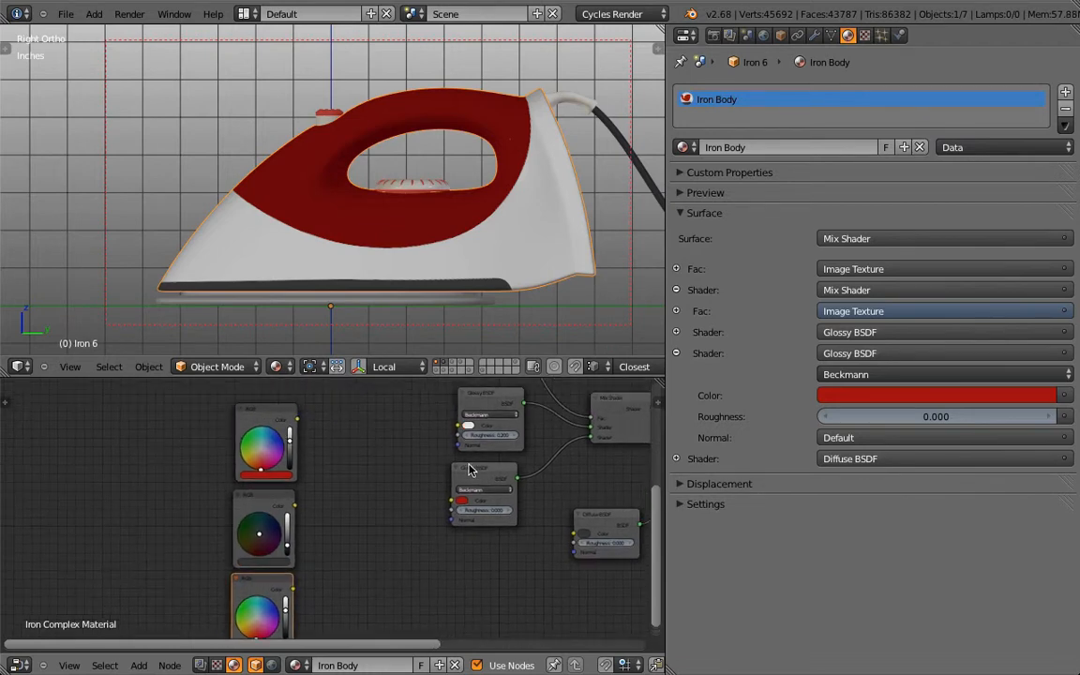
{"action": "key", "text": "ctrl+v"}
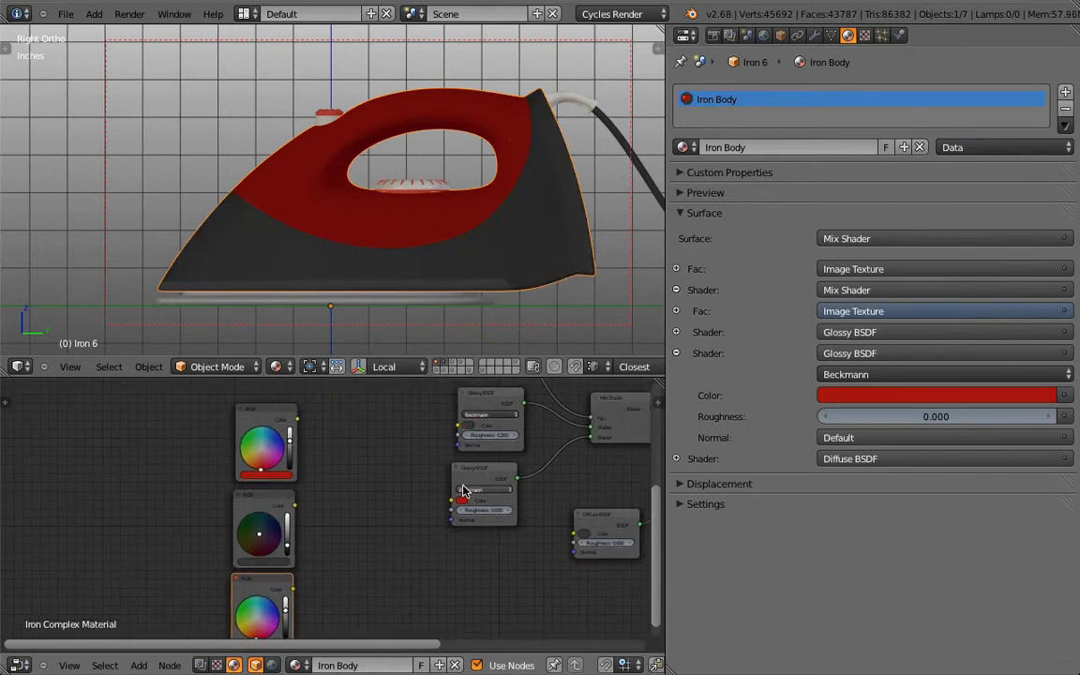
{"action": "key", "text": "ctrl+z"}
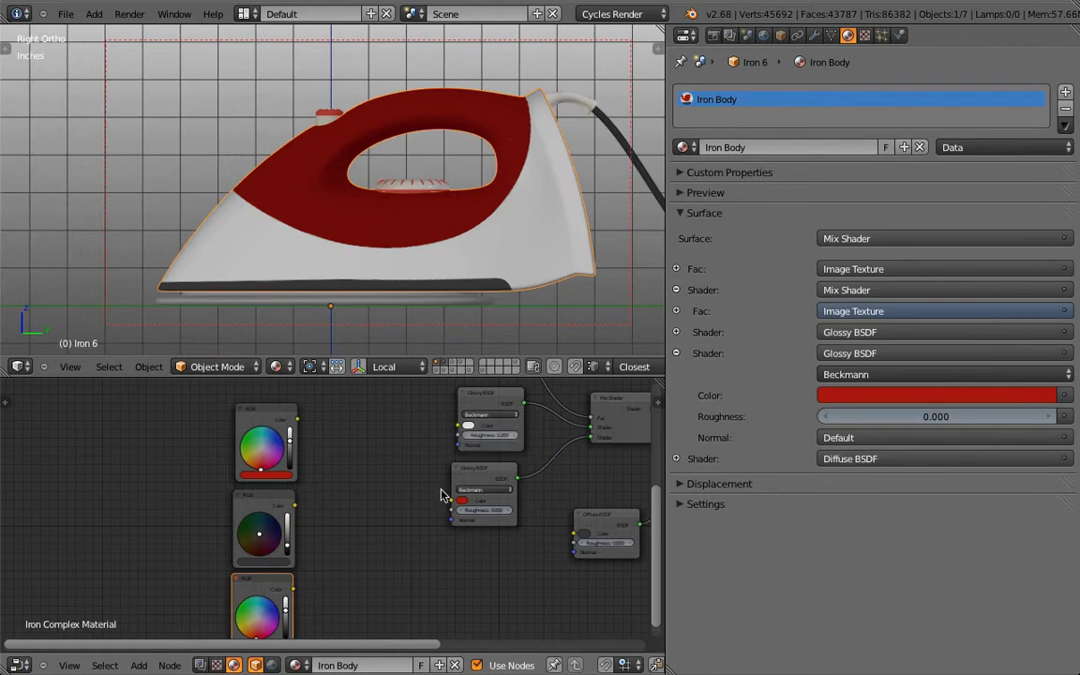
{"action": "scroll", "coordinate": [422, 515], "scroll_direction": "down", "scroll_amount": 2}
{"action": "middle_click_drag", "start_coordinate": [410, 537], "coordinate": [371, 537]}
{"action": "key", "text": "ctrl+v"}
- Combine the red, gray and white RGB nodes into one node group
{"action": "left_click", "coordinate": [281, 482], "text": "shift"}
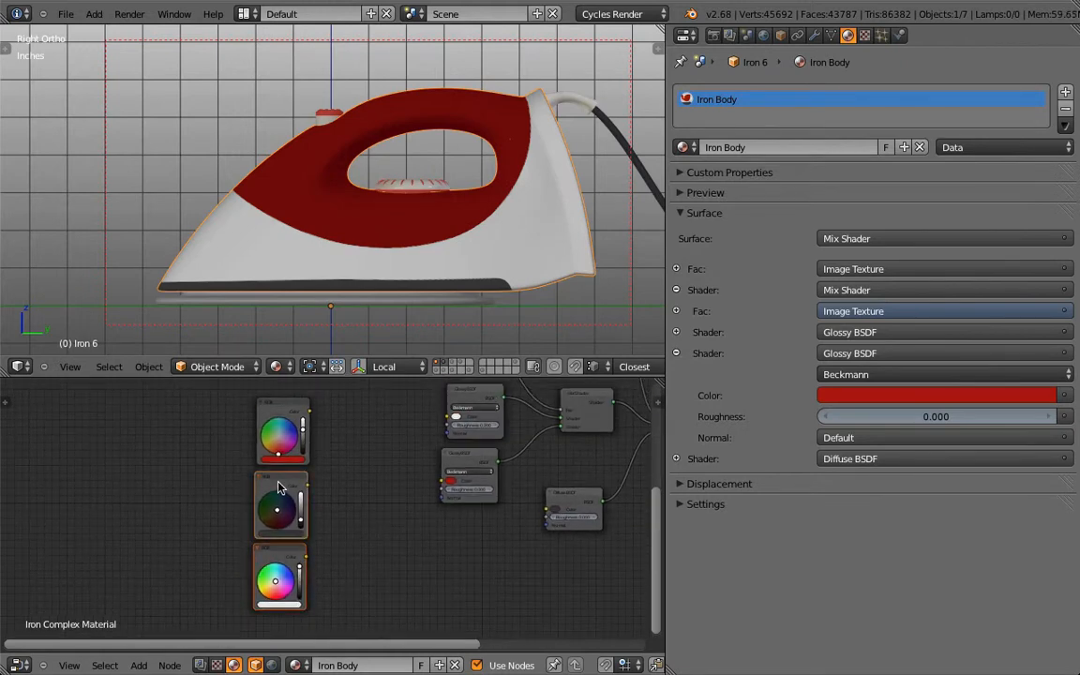
{"action": "left_click", "coordinate": [274, 410], "text": "shift"}
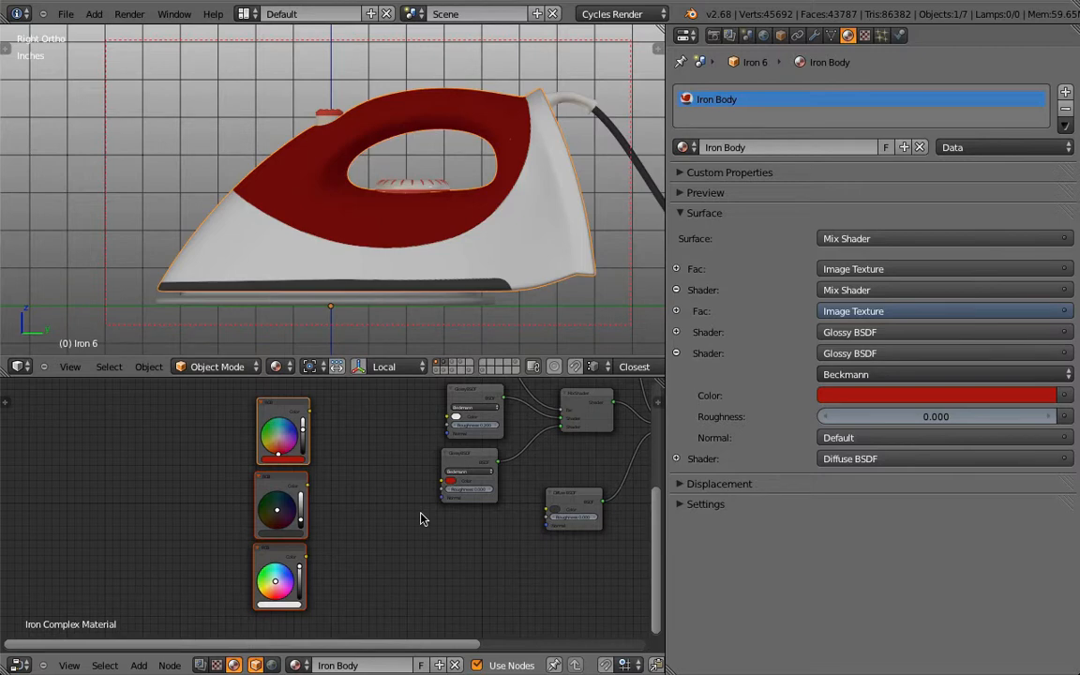
{"action": "key", "text": "ctrl+g"}
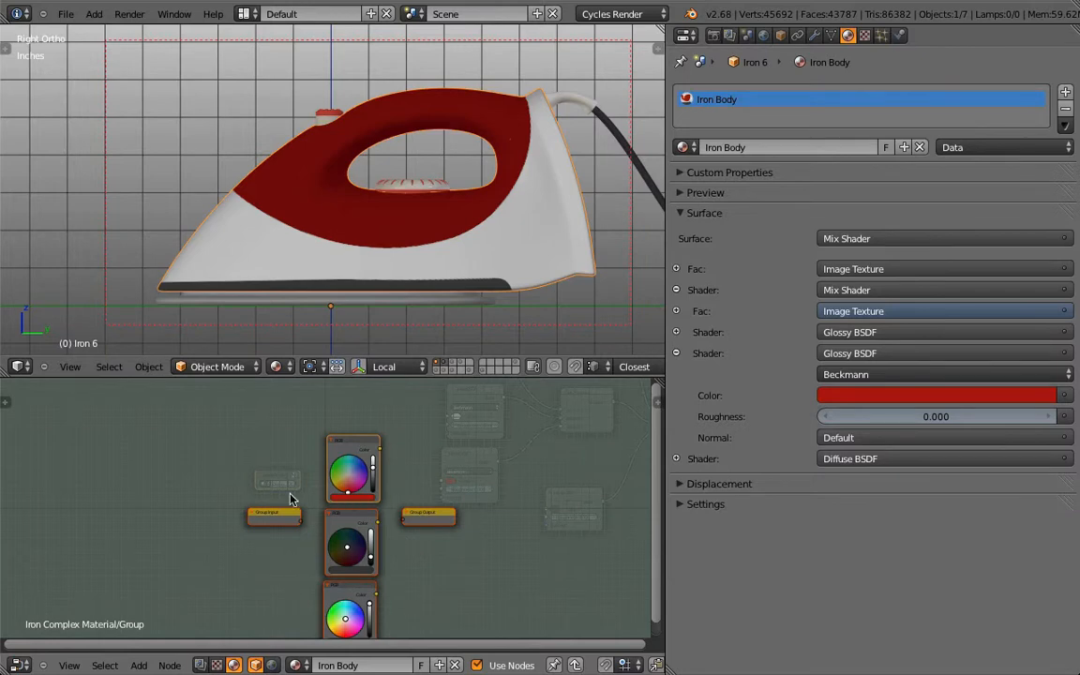
- Maximize the node editor, move Group Output away from the RGB nodes and link all three colors to it as separate outputs
{"action": "scroll", "coordinate": [338, 510], "scroll_direction": "up", "scroll_amount": 3}
{"action": "key", "text": "shift+space"}
{"action": "scroll", "coordinate": [538, 373], "scroll_direction": "up", "scroll_amount": 1}
{"action": "scroll", "coordinate": [538, 373], "scroll_direction": "down", "scroll_amount": 3}
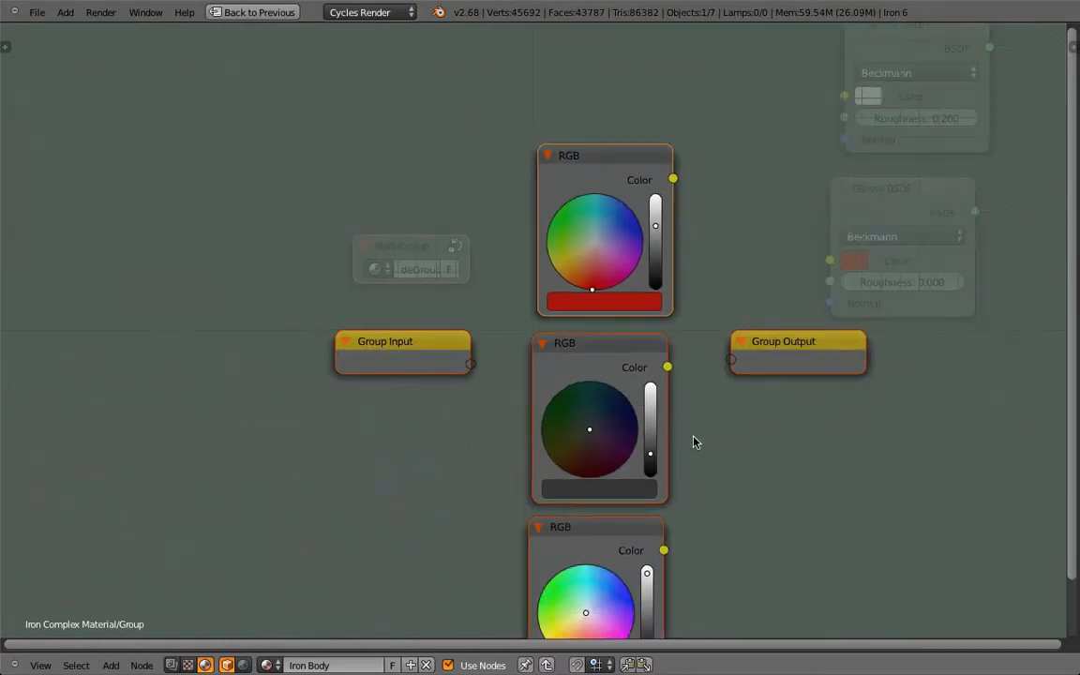
{"action": "scroll", "coordinate": [694, 442], "scroll_direction": "down", "scroll_amount": 2}
{"action": "left_click", "coordinate": [635, 274]}
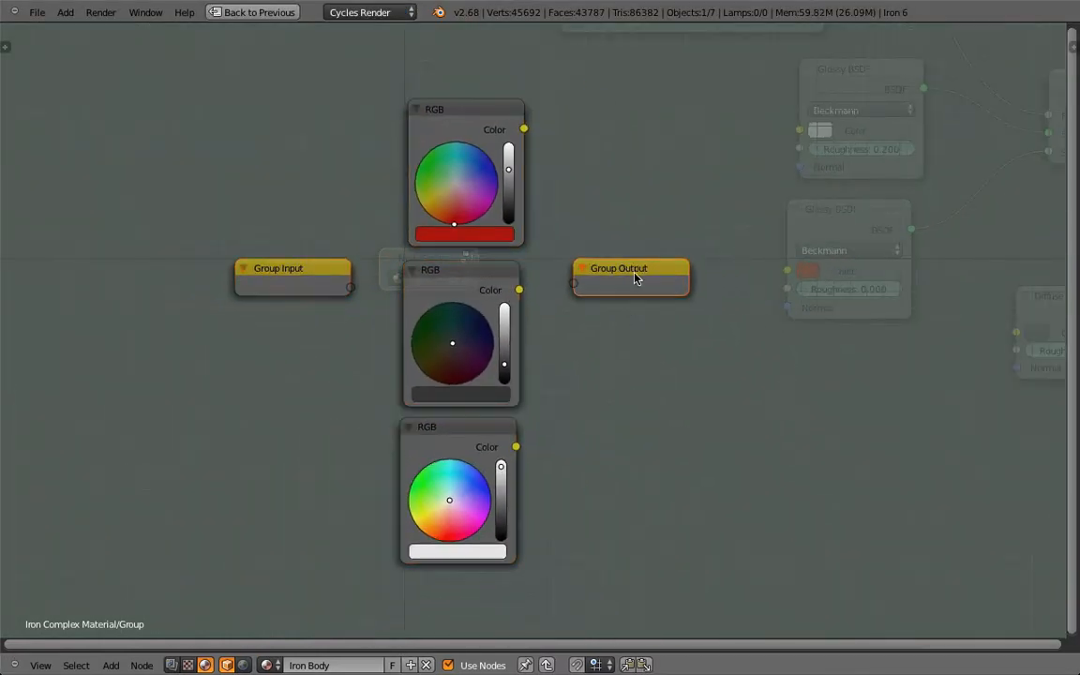
{"action": "left_click_drag", "start_coordinate": [636, 274], "coordinate": [720, 210]}
{"action": "left_click_drag", "start_coordinate": [526, 134], "coordinate": [658, 221]}
{"action": "left_click_drag", "start_coordinate": [519, 291], "coordinate": [658, 240]}
{"action": "left_click_drag", "start_coordinate": [516, 447], "coordinate": [661, 265]}
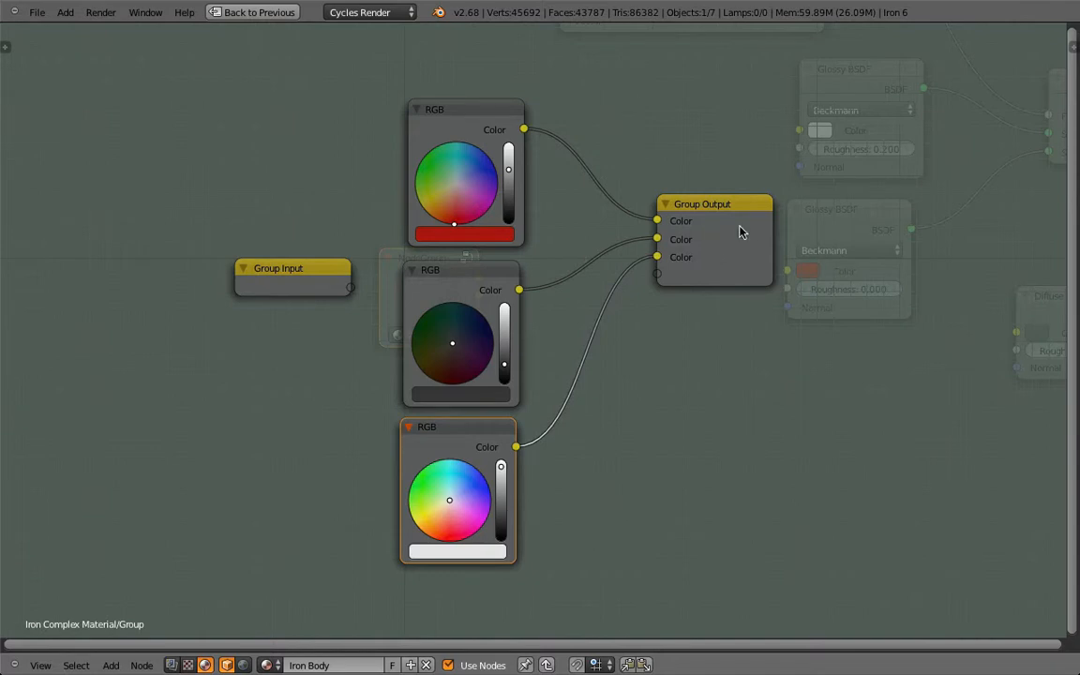
- Rename the group's first color output to "Red"
{"action": "key", "text": "n"}
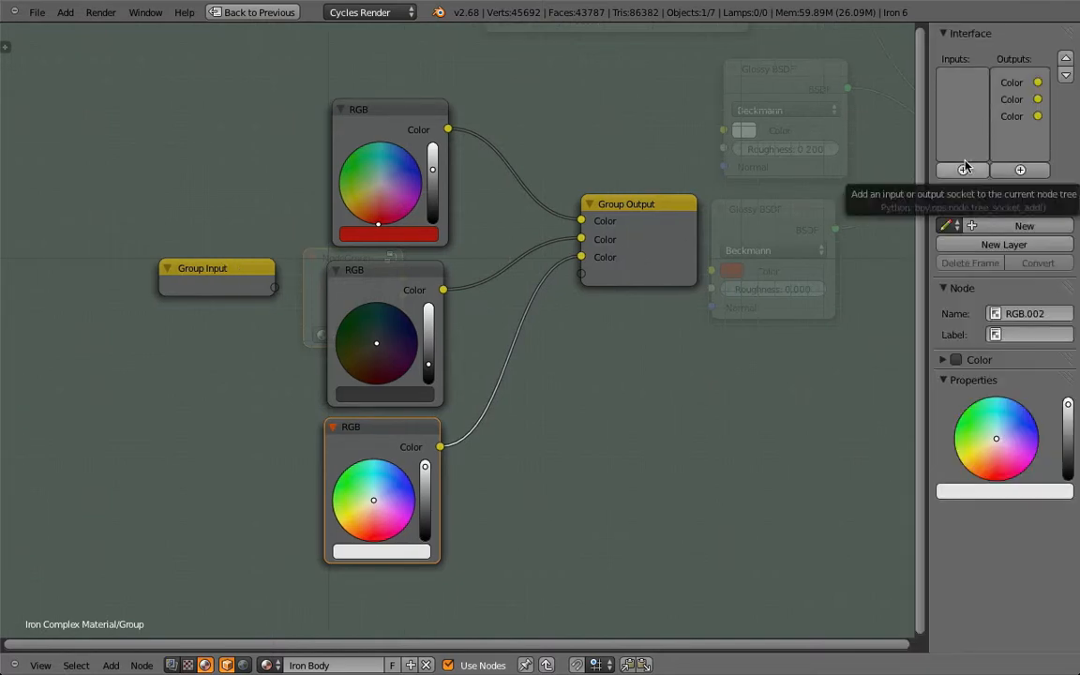
{"action": "key", "text": "n"}
{"action": "key", "text": "n"}
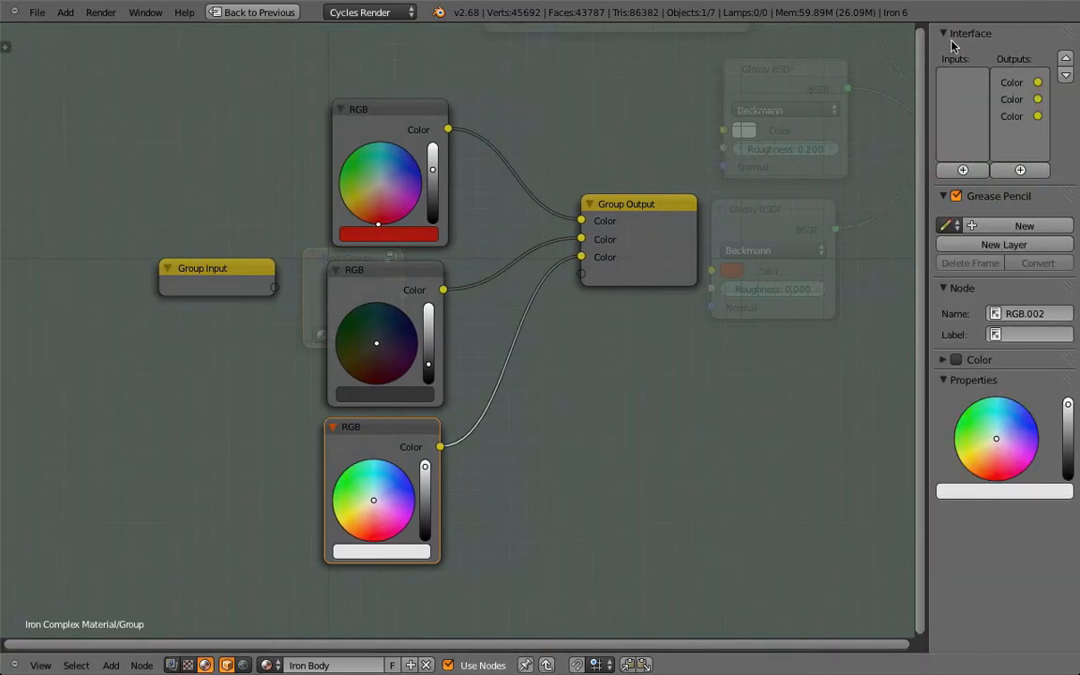
{"action": "left_click", "coordinate": [617, 226]}
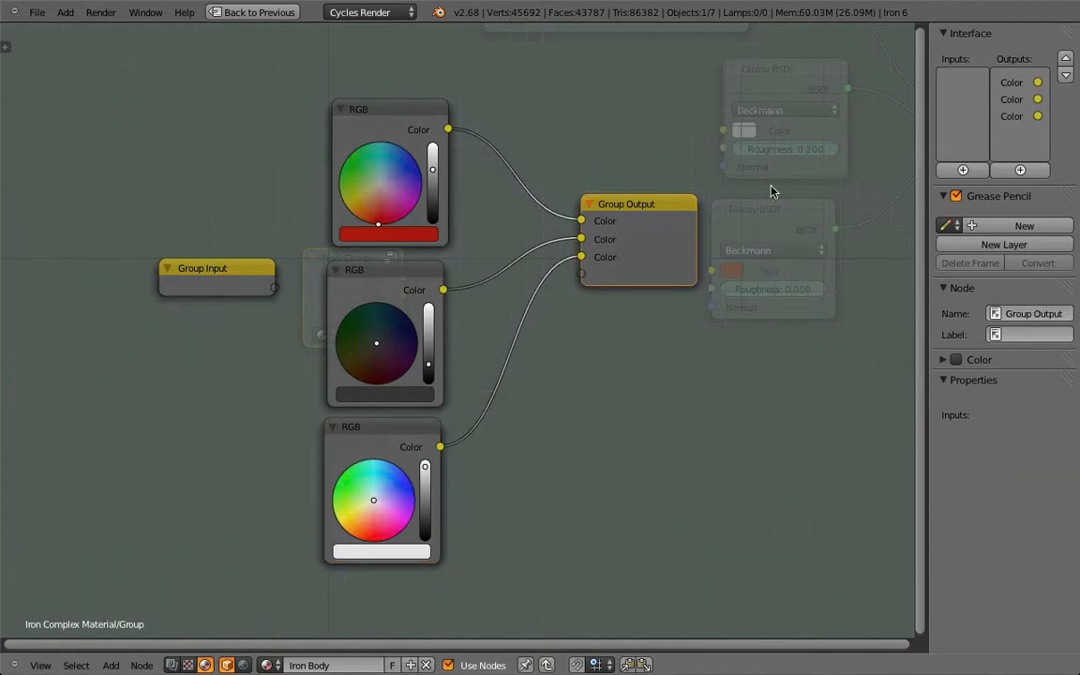
{"action": "left_click", "coordinate": [1012, 83]}
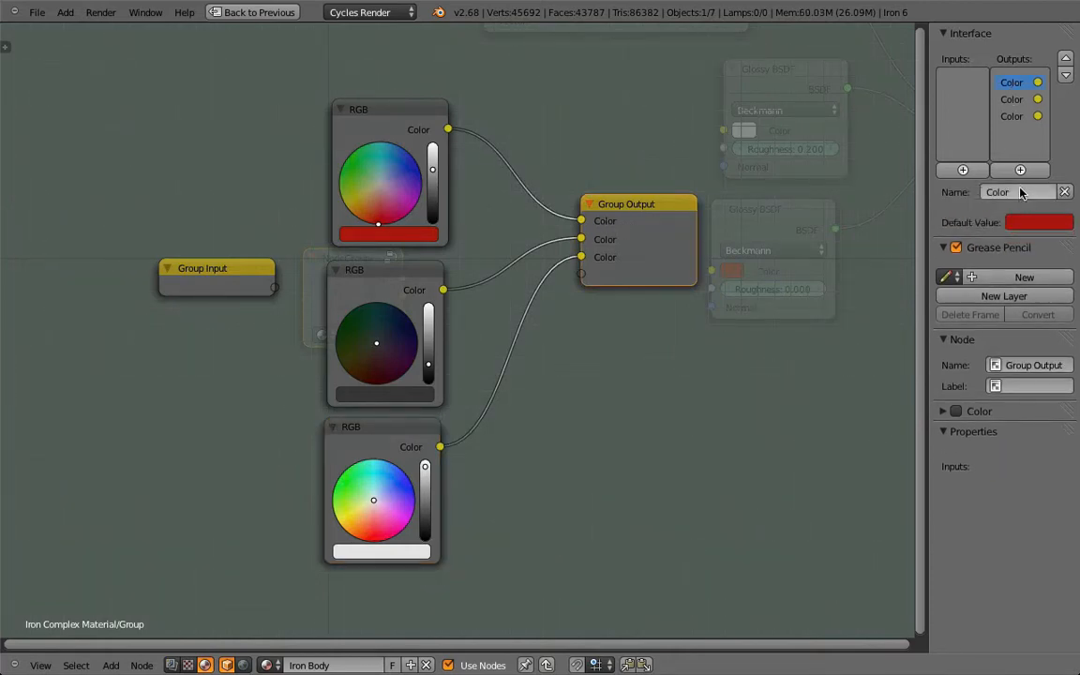
{"action": "left_click", "coordinate": [1019, 191]}
{"action": "type", "text": "Red"}
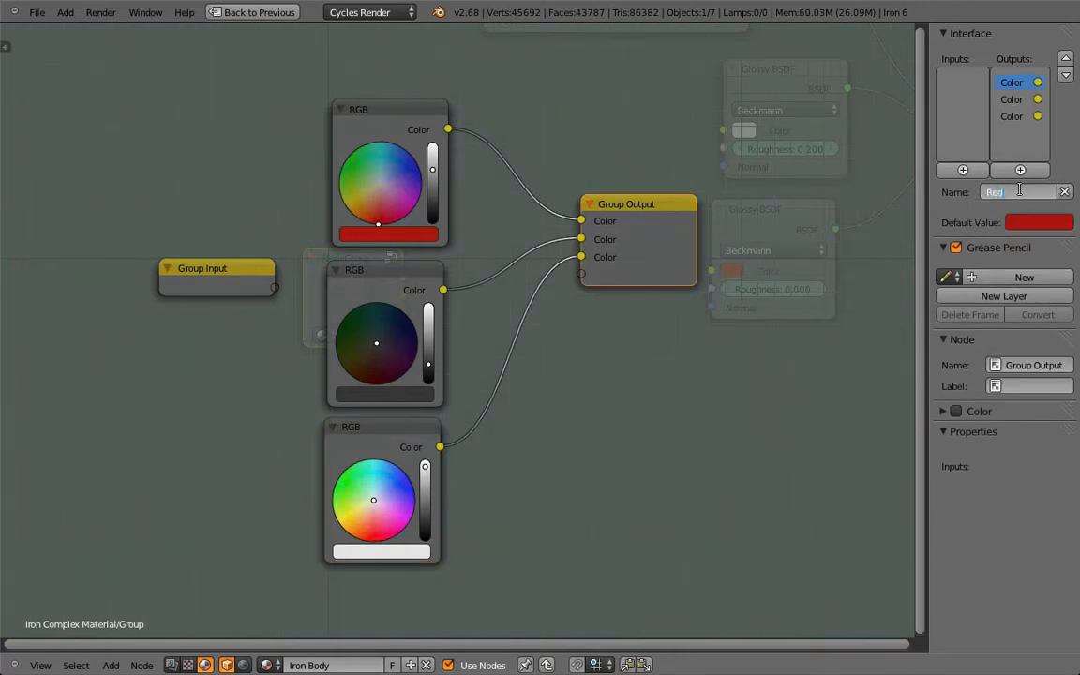
{"action": "key", "text": "Return"}
- Rename the group's second color output to "Gray"
{"action": "left_click", "coordinate": [1011, 99]}
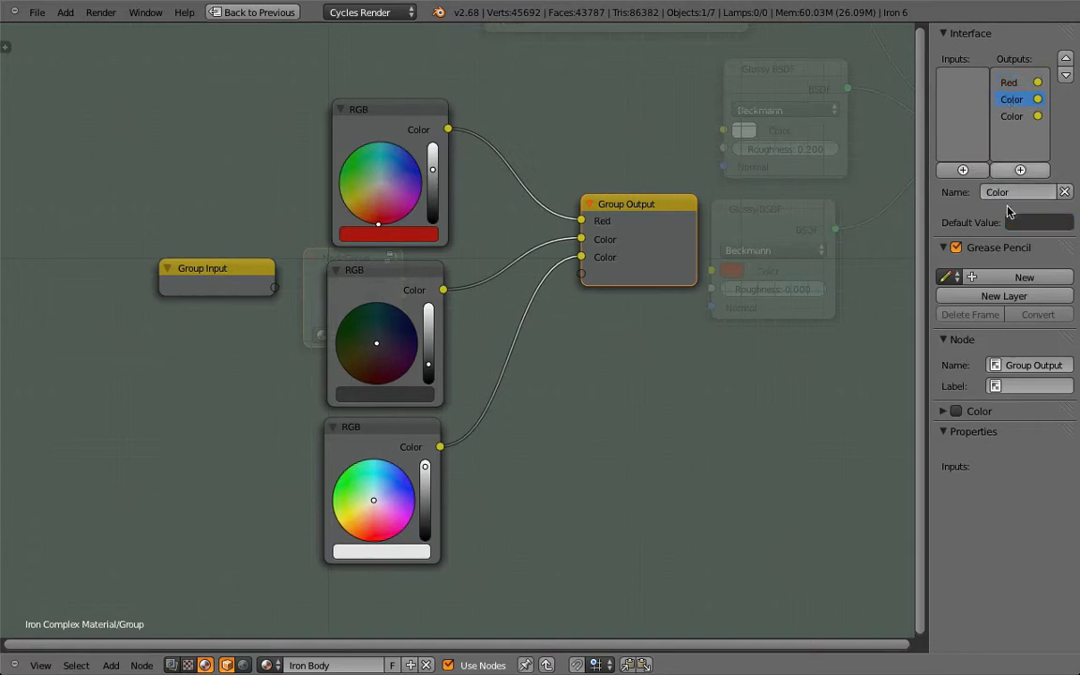
{"action": "left_click", "coordinate": [1015, 191]}
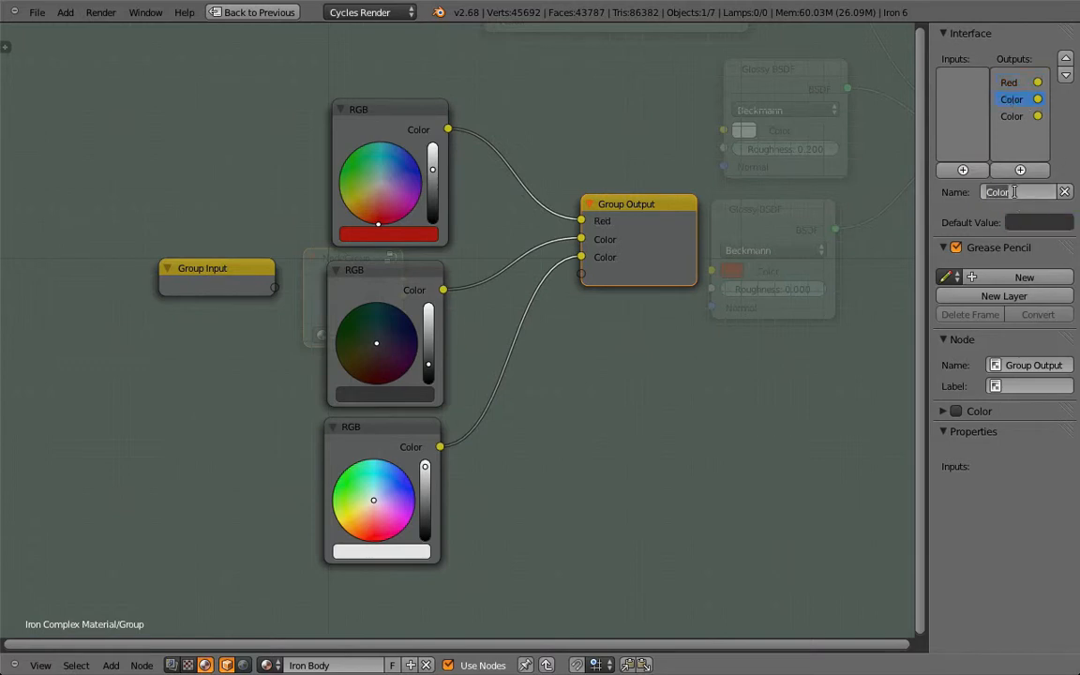
{"action": "type", "text": "GRay"}
{"action": "key", "text": "Return"}
{"action": "left_click", "coordinate": [1013, 192]}
{"action": "type", "text": "Gray"}
{"action": "key", "text": "Return"}
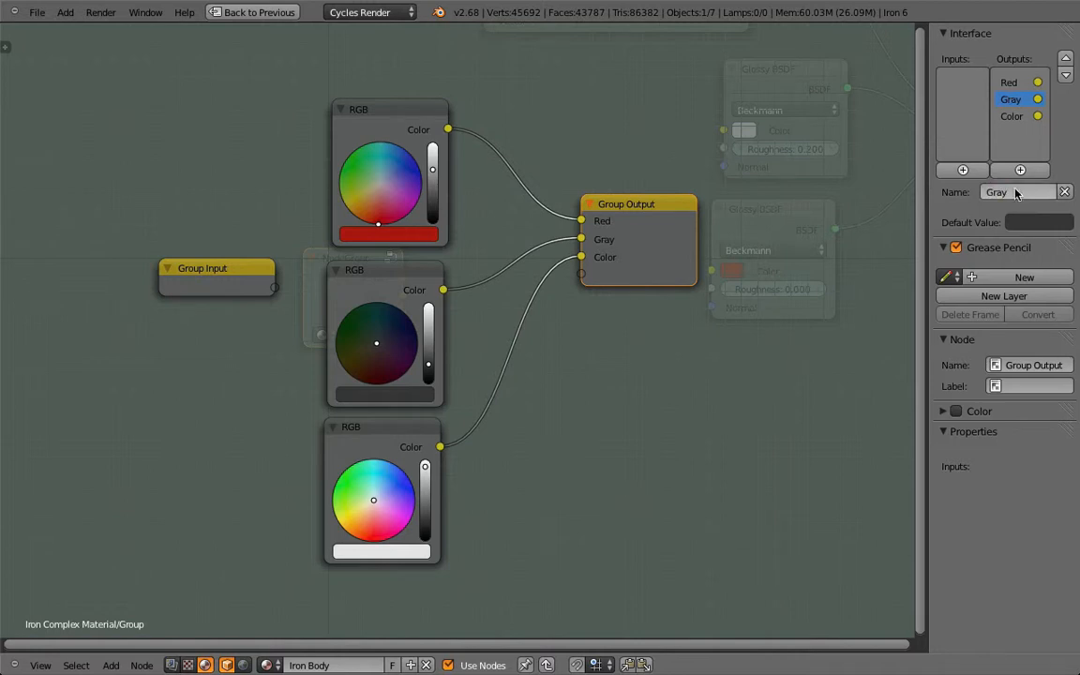
- Rename the group's third color output to "White"
{"action": "left_click", "coordinate": [1012, 116]}
{"action": "left_click", "coordinate": [1014, 193]}
{"action": "type", "text": "Whi"}
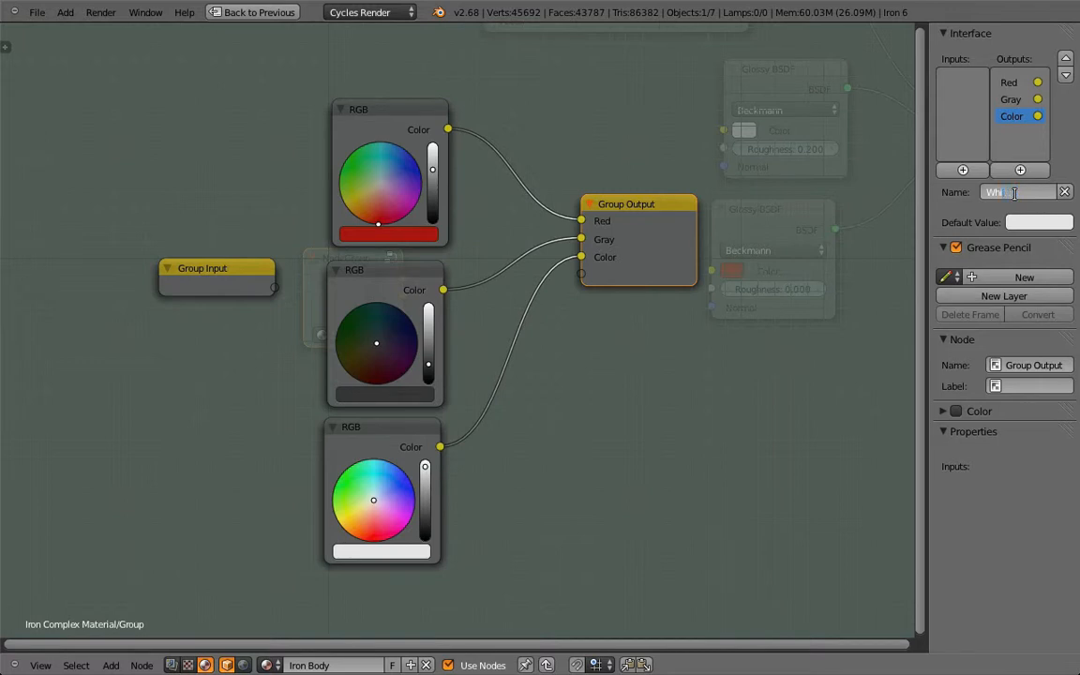
{"action": "type", "text": "te"}
{"action": "key", "text": "Return"}
- Try "Darker Plastic" as the name of the group's second output and restore "Gray"
{"action": "left_click", "coordinate": [1011, 100]}
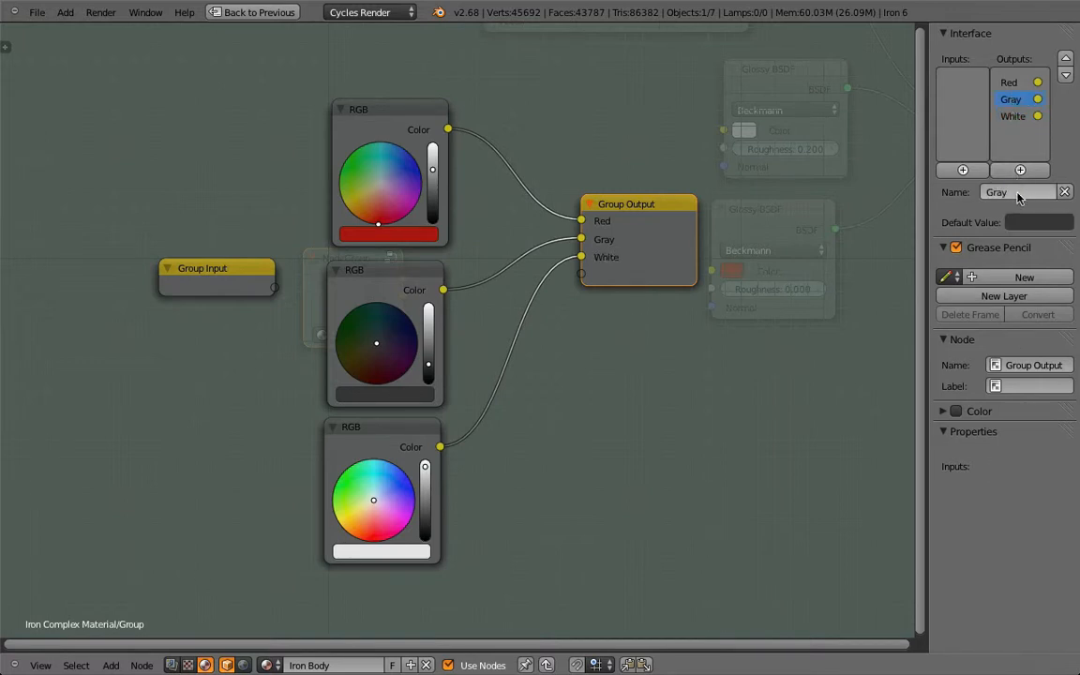
{"action": "left_click", "coordinate": [1019, 194]}
{"action": "type", "text": "Darke"}
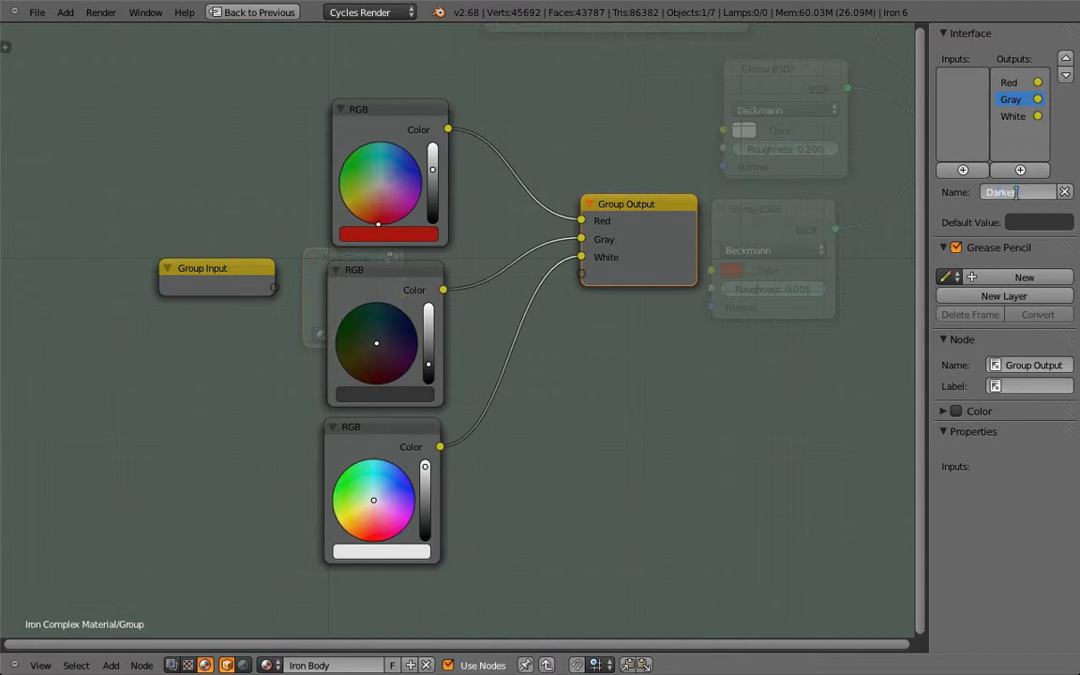
{"action": "type", "text": "r Plastic"}
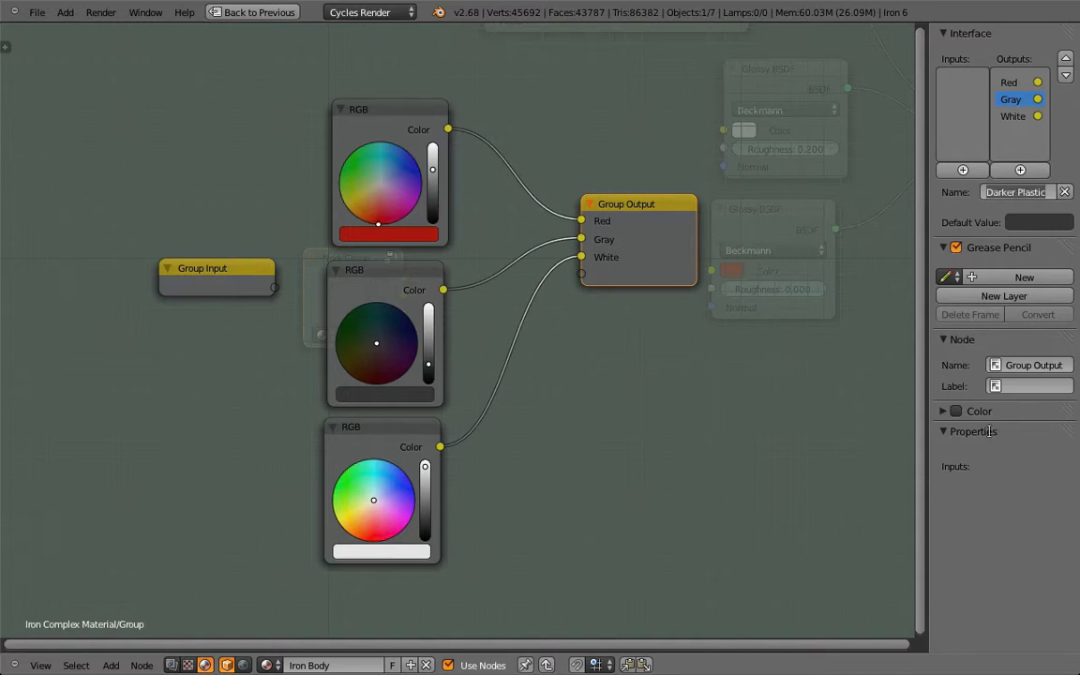
{"action": "type", "text": "Gray"}
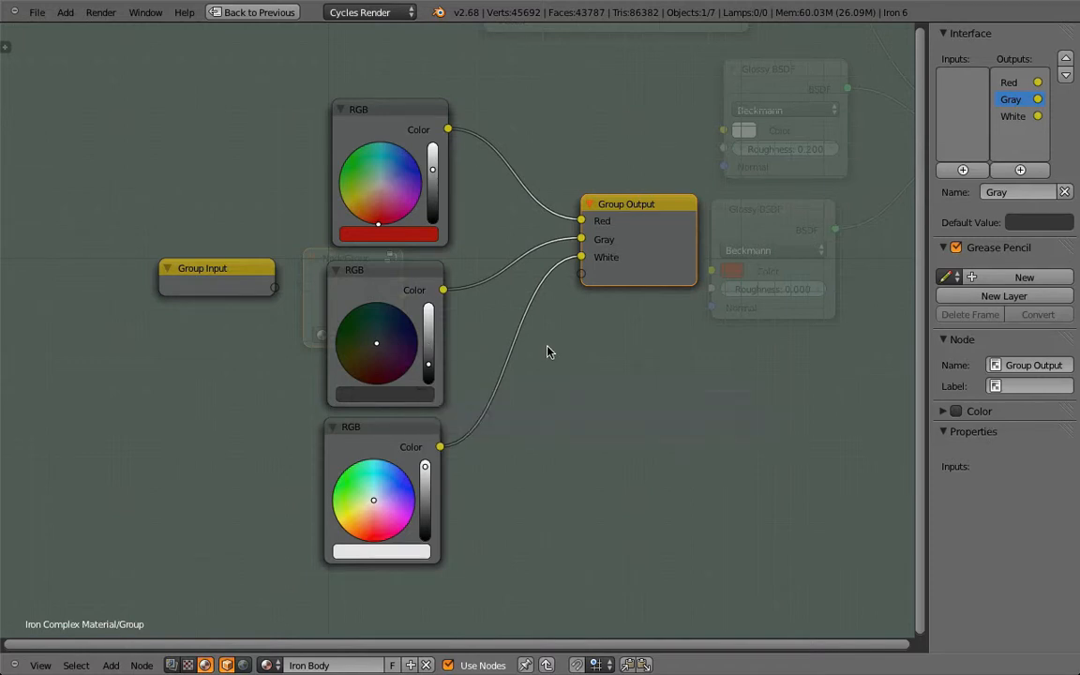
- Exit the node group and move its node slightly farther from the Glossy BSDF shaders
{"action": "key", "text": "Tab"}
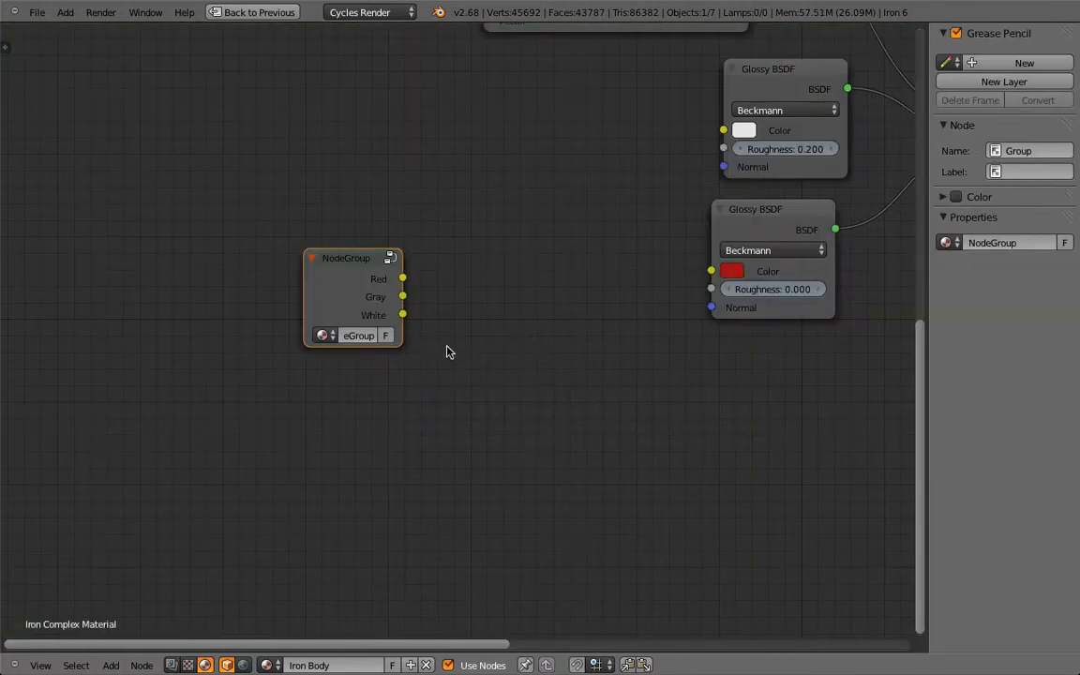
{"action": "scroll", "coordinate": [434, 338], "scroll_direction": "down", "scroll_amount": 1}
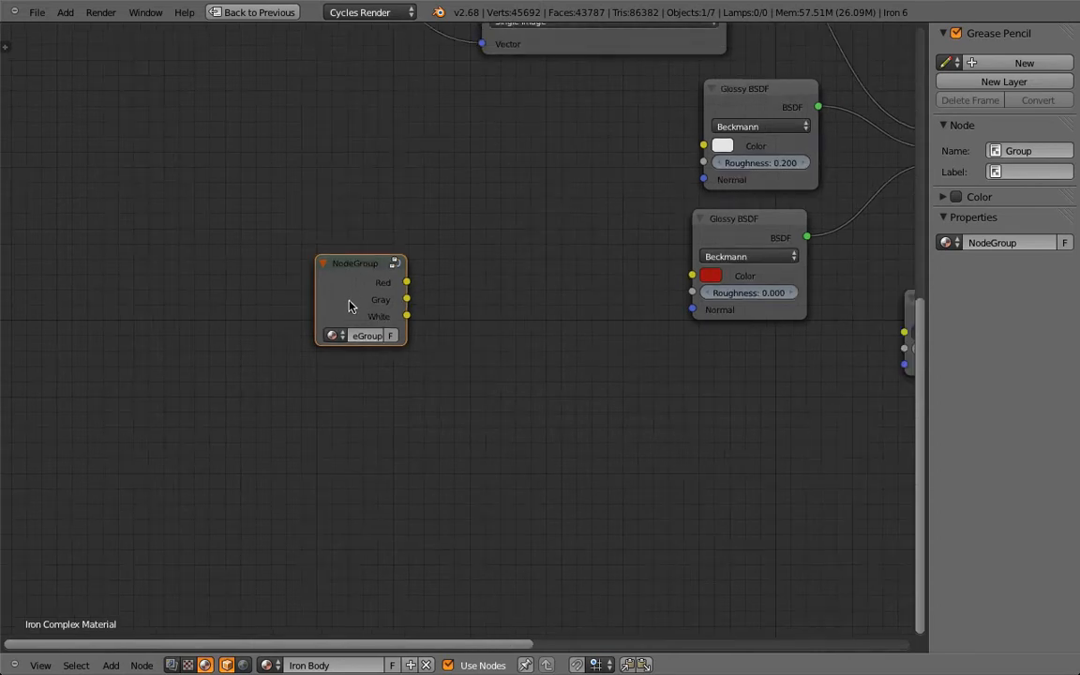
{"action": "left_click_drag", "start_coordinate": [341, 279], "coordinate": [336, 237]}
{"action": "left_click", "coordinate": [719, 224]}
{"action": "left_click", "coordinate": [621, 238]}
{"action": "left_click", "coordinate": [694, 233]}
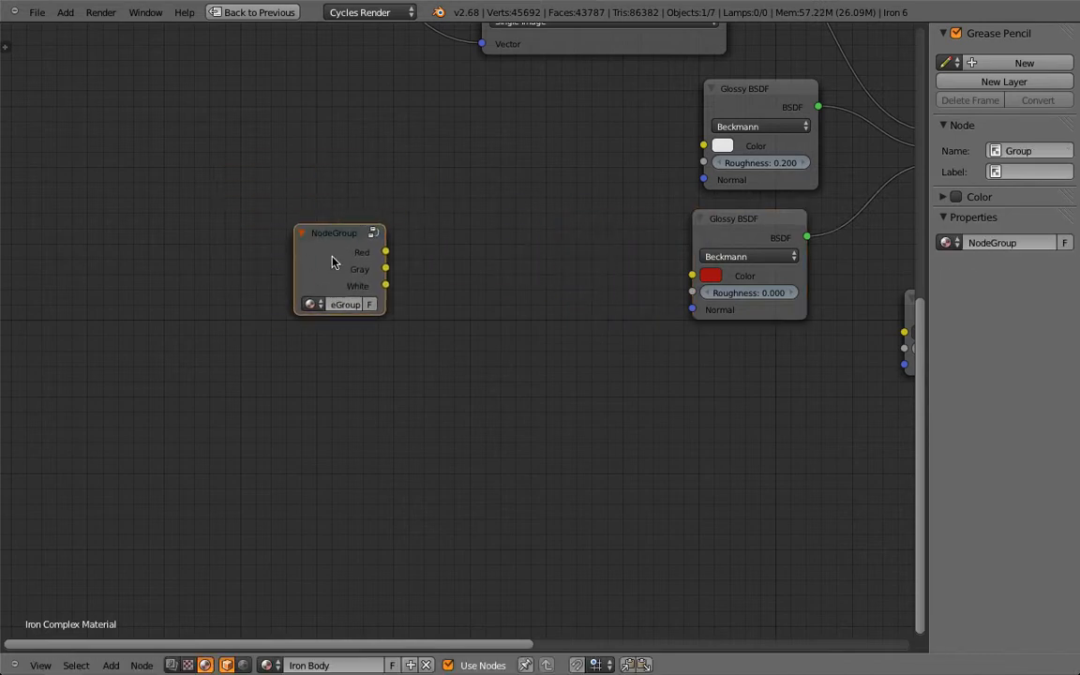
- Look inside the node group at its RGB nodes and return to the Iron Body material's node tree
{"action": "key", "text": "Tab"}
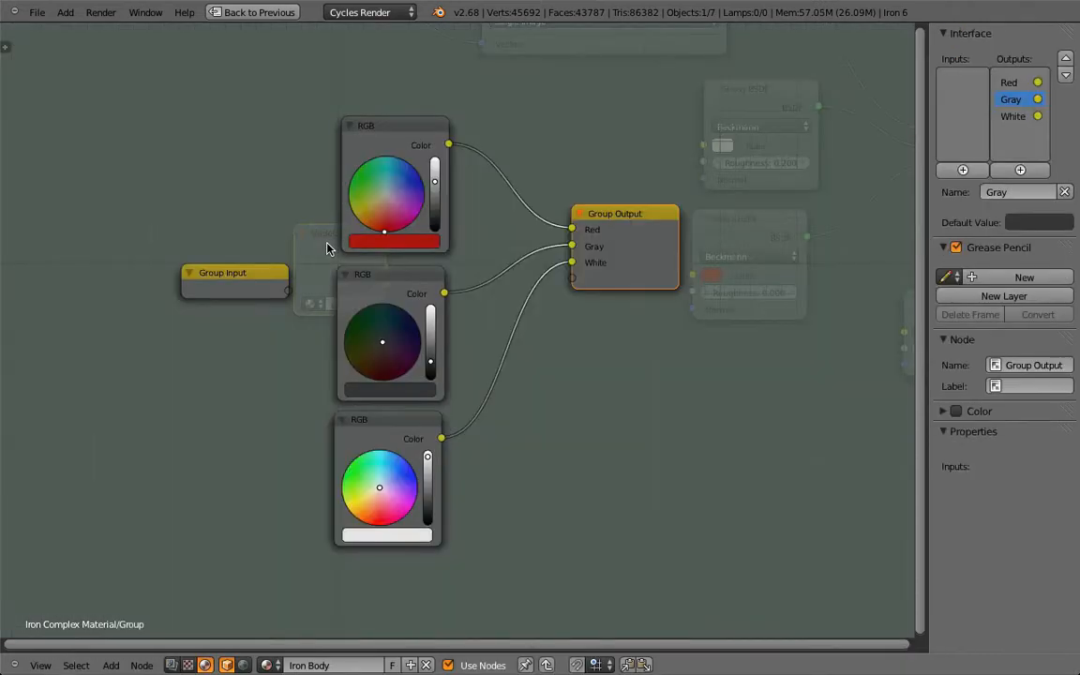
{"action": "key", "text": "Tab"}
{"action": "key", "text": "Tab"}
{"action": "key", "text": "Tab"}
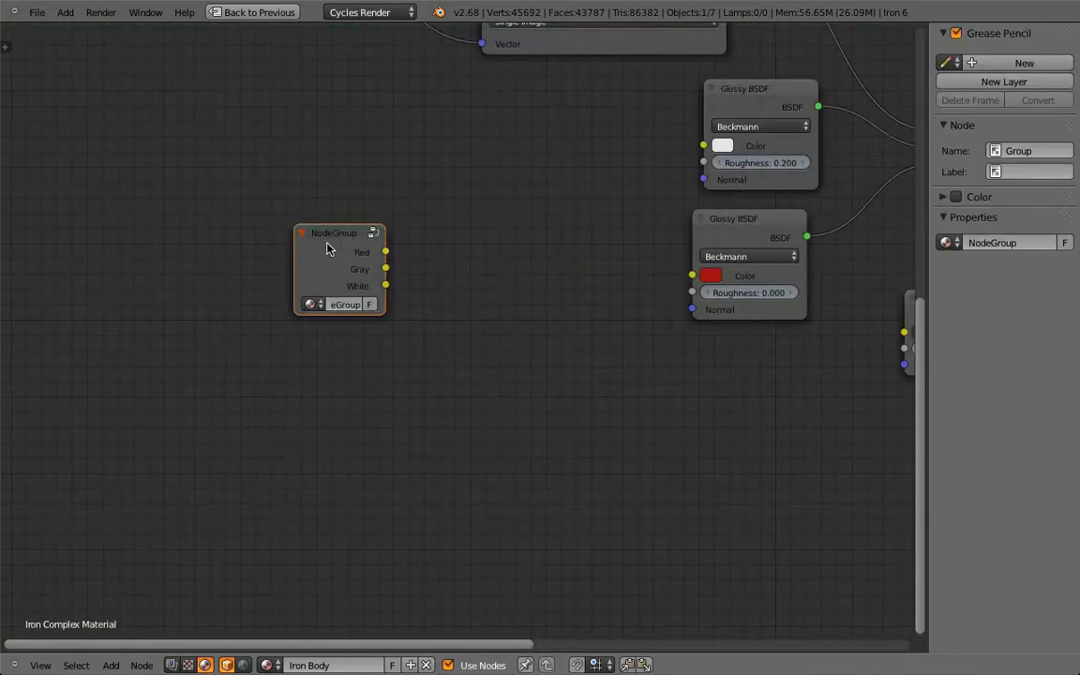
- Widen the group node and rename the node group to "Color Inputs"
{"action": "double_click", "coordinate": [347, 304]}
{"action": "left_click_drag", "start_coordinate": [385, 294], "coordinate": [477, 293]}
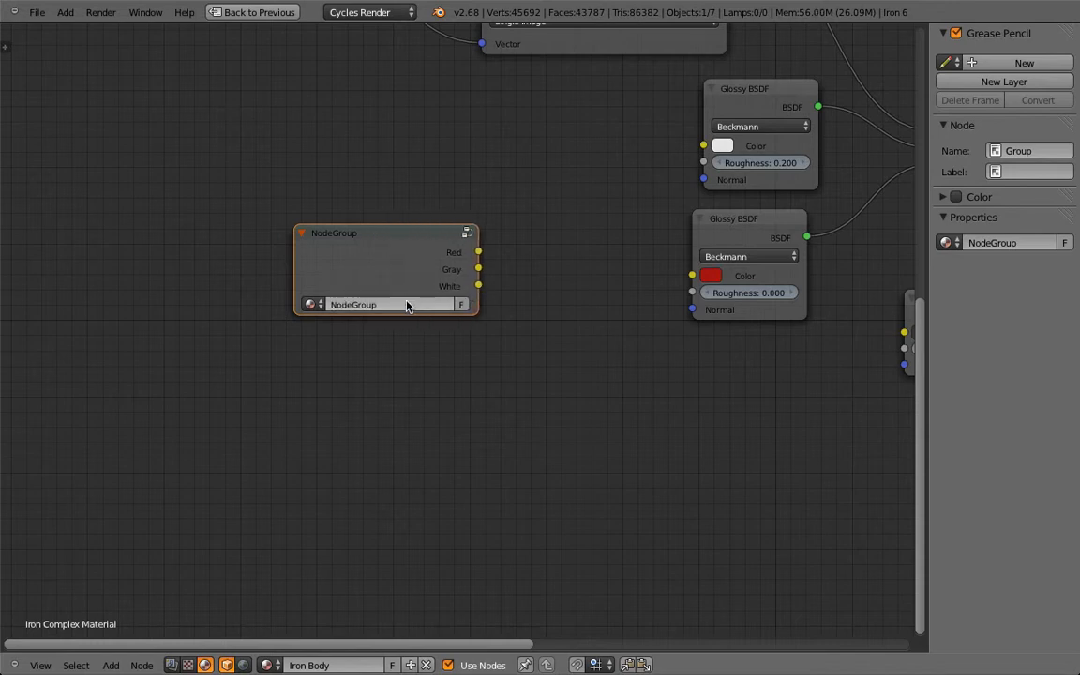
{"action": "double_click", "coordinate": [410, 304]}
{"action": "type", "text": "Co"}
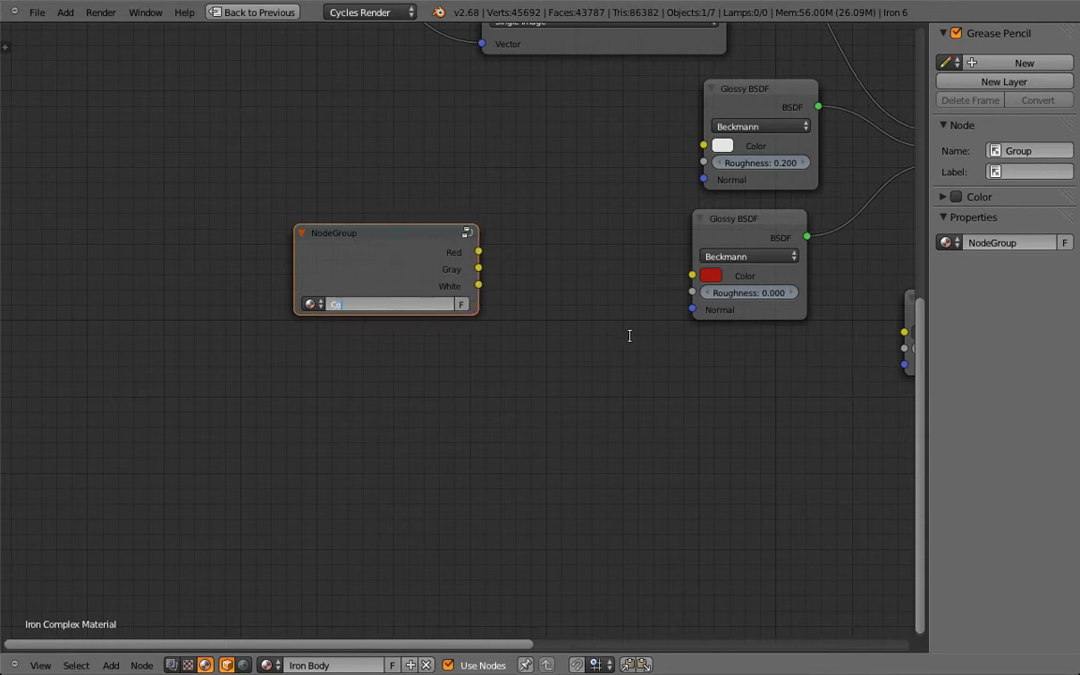
{"action": "type", "text": "lor Inputs"}
{"action": "key", "text": "Return"}
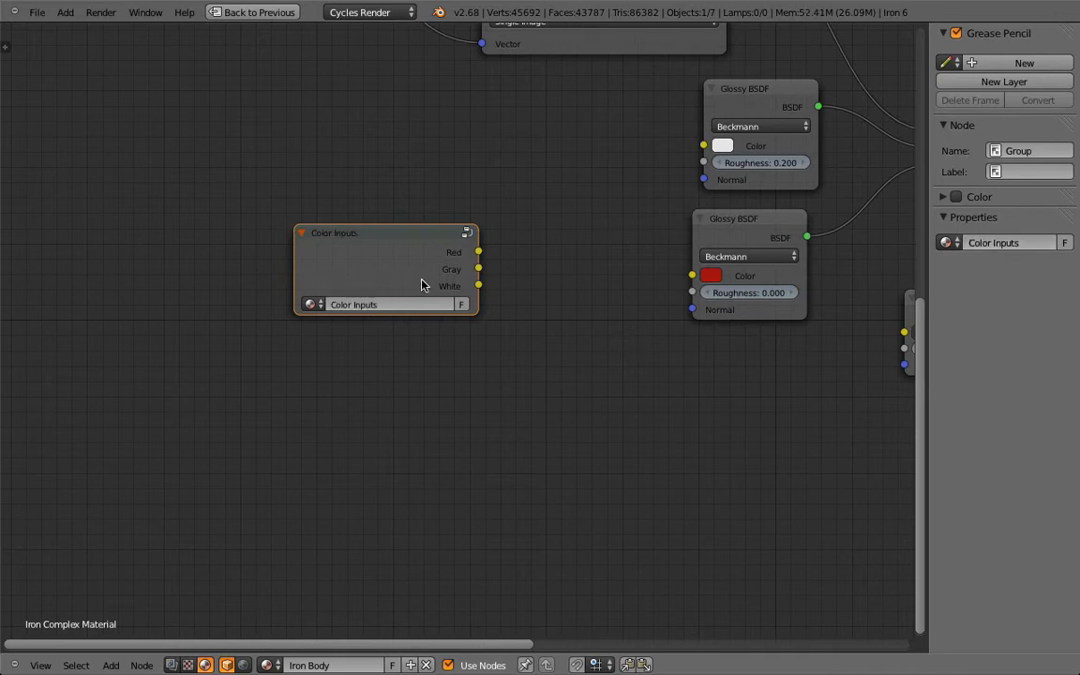
- Link Color Inputs' Red to the red Glossy BSDF color, Gray to the Diffuse BSDF color and White to the white Glossy BSDF color
{"action": "scroll", "coordinate": [569, 248], "scroll_direction": "down", "scroll_amount": 8}
{"action": "middle_click_drag", "start_coordinate": [569, 250], "coordinate": [469, 284]}
{"action": "scroll", "coordinate": [465, 285], "scroll_direction": "up", "scroll_amount": 2}
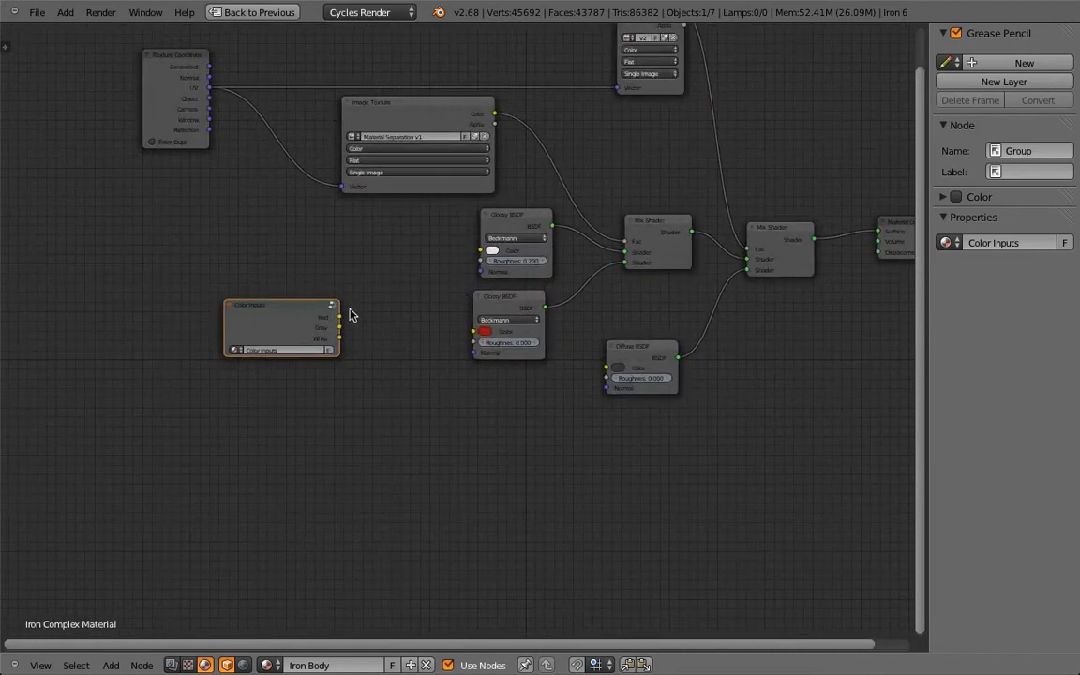
{"action": "left_click_drag", "start_coordinate": [339, 317], "coordinate": [476, 332]}
{"action": "left_click_drag", "start_coordinate": [339, 327], "coordinate": [606, 367]}
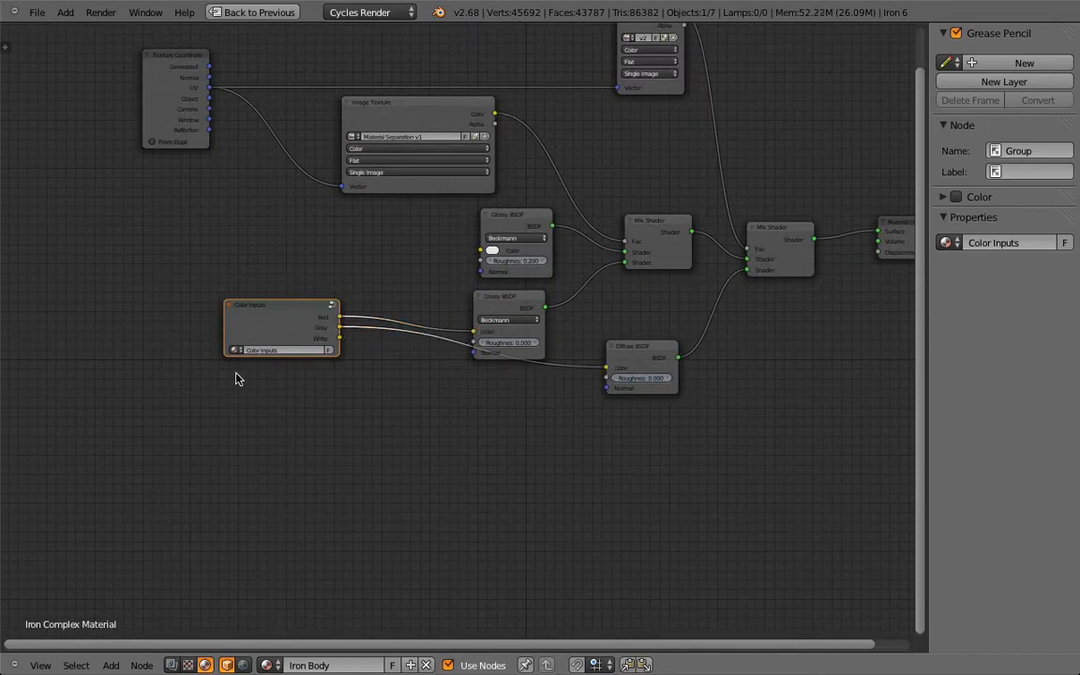
{"action": "left_click_drag", "start_coordinate": [340, 337], "coordinate": [478, 251]}
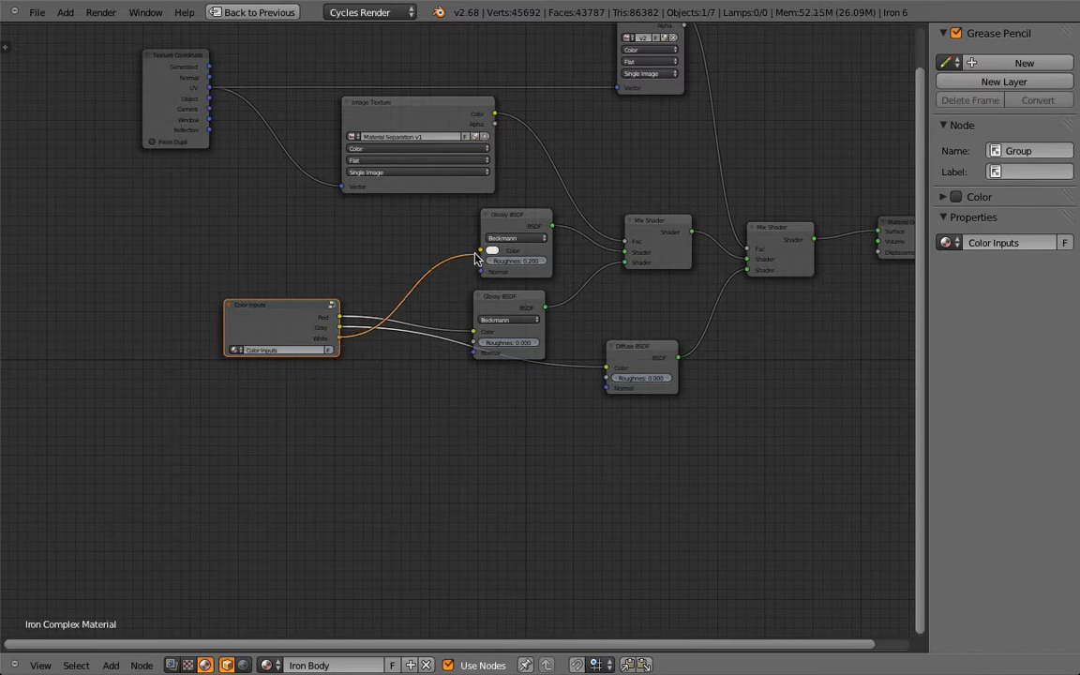
- Select the iron's Dial Top object and show its Blue material's complete node tree in a maximized node editor
{"action": "key", "text": "ctrl+Up"}
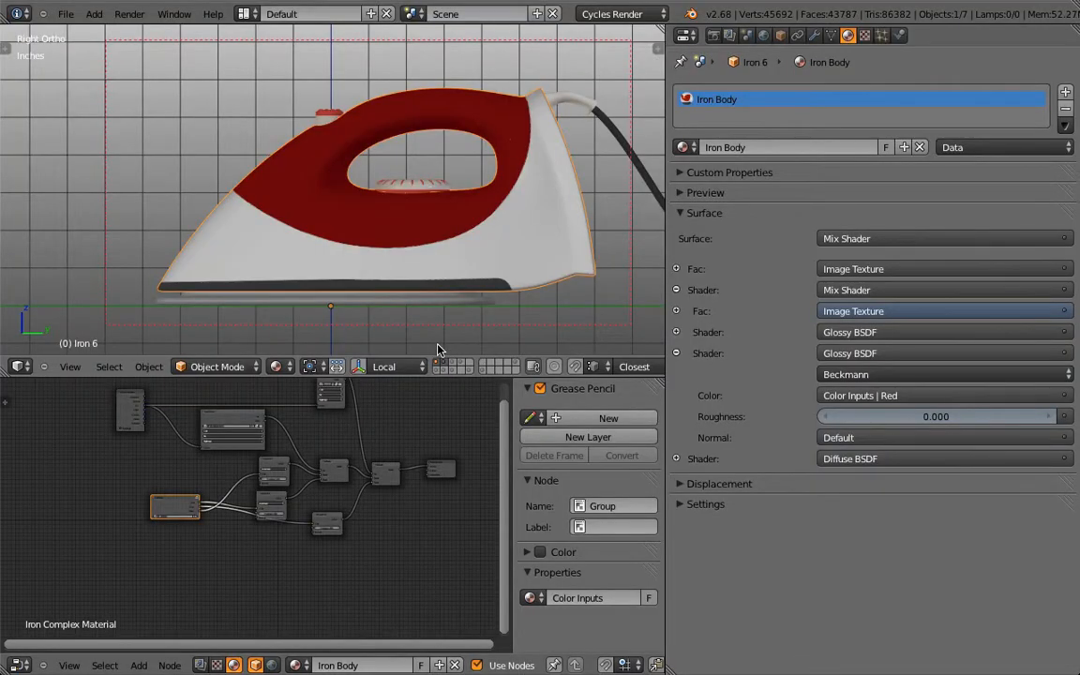
{"action": "right_click", "coordinate": [329, 114]}
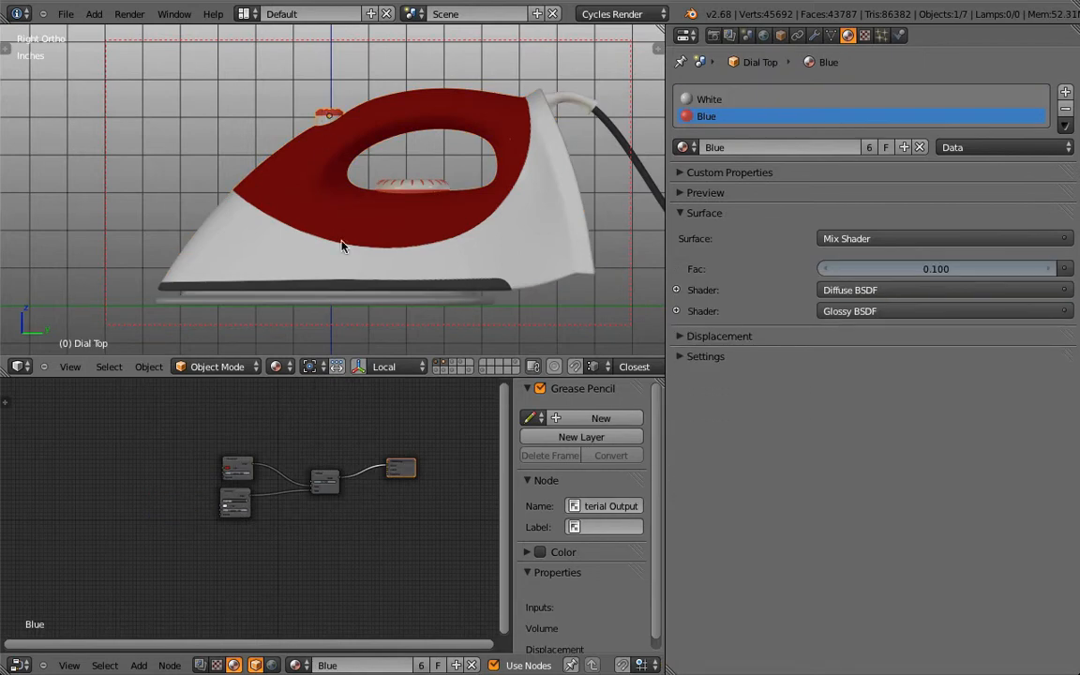
{"action": "key", "text": "z"}
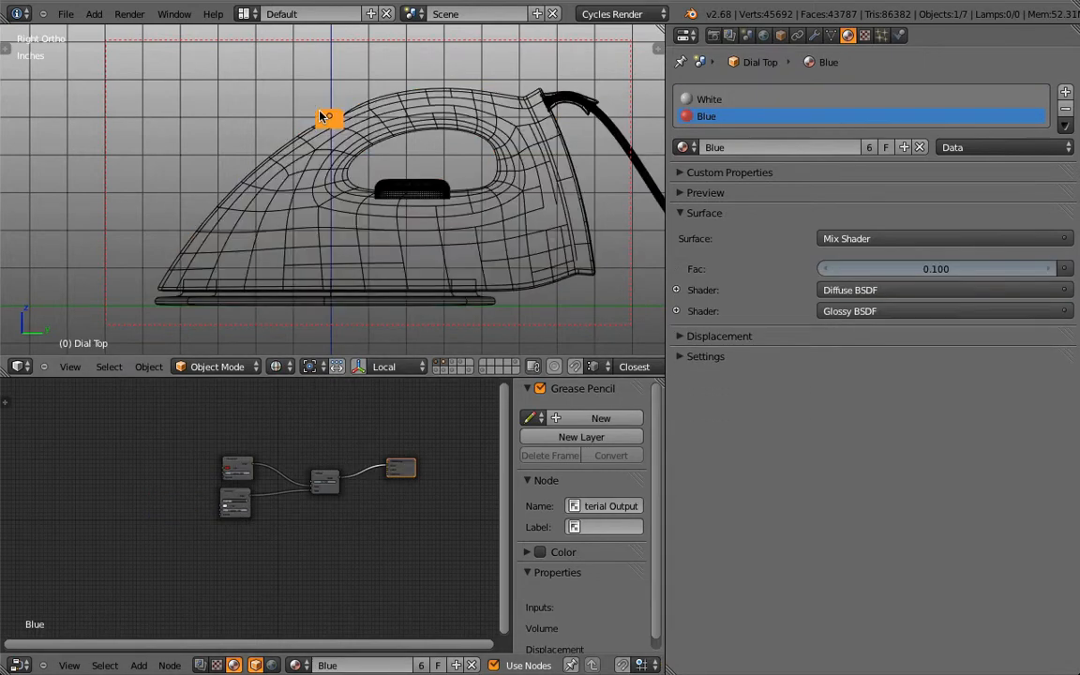
{"action": "key", "text": "z"}
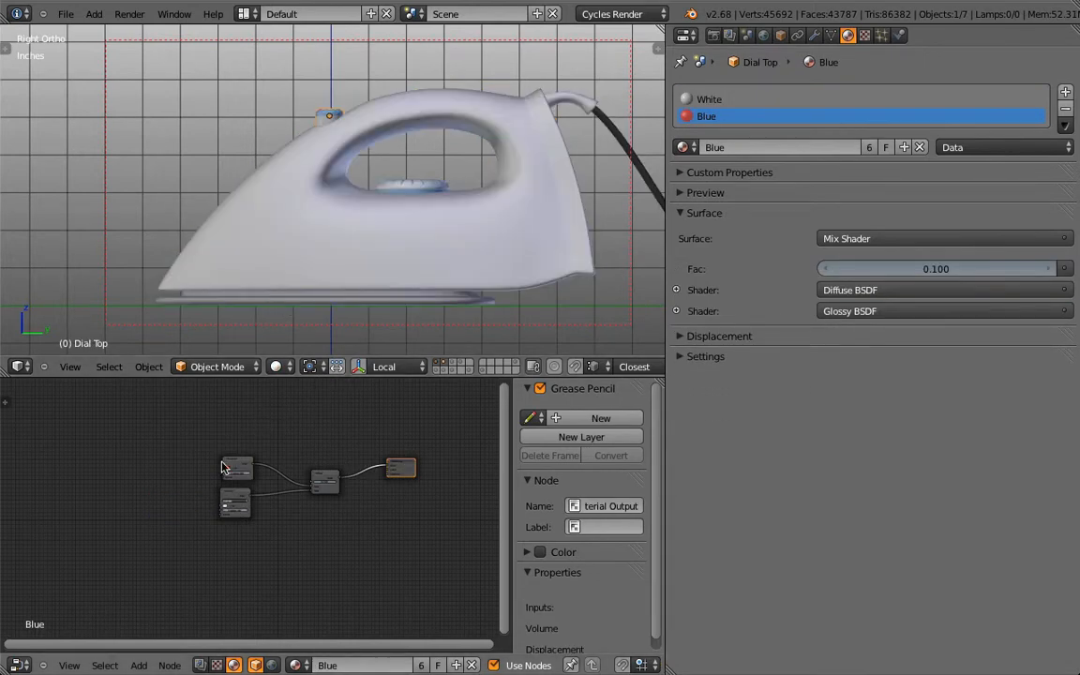
{"action": "key", "text": "ctrl+Up"}
{"action": "key", "text": "Home"}
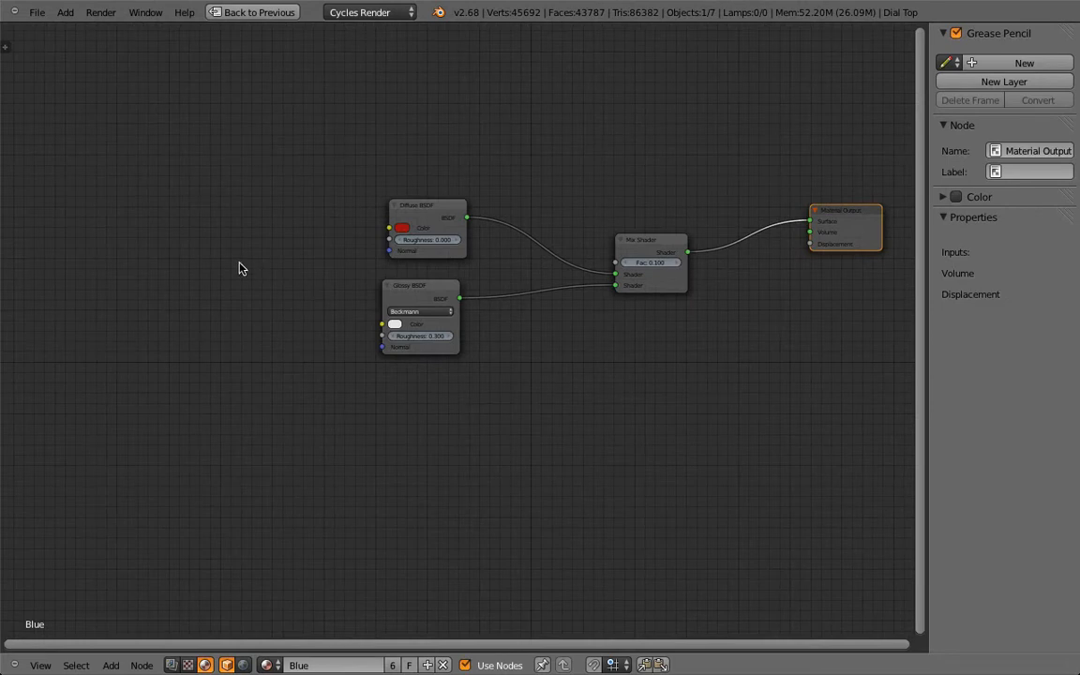
- Add the Color Inputs node group to the Blue material, placed before the Diffuse and Glossy shaders
{"action": "key", "text": "shift+a"}
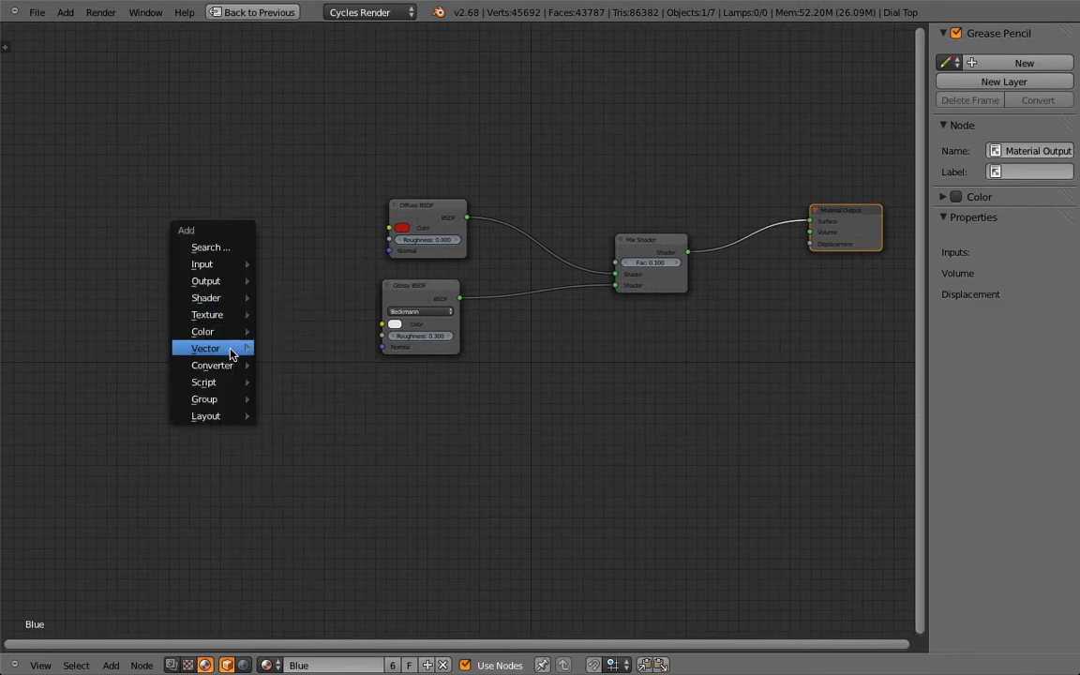
{"action": "mouse_move", "coordinate": [227, 366]}
{"action": "mouse_move", "coordinate": [222, 399]}
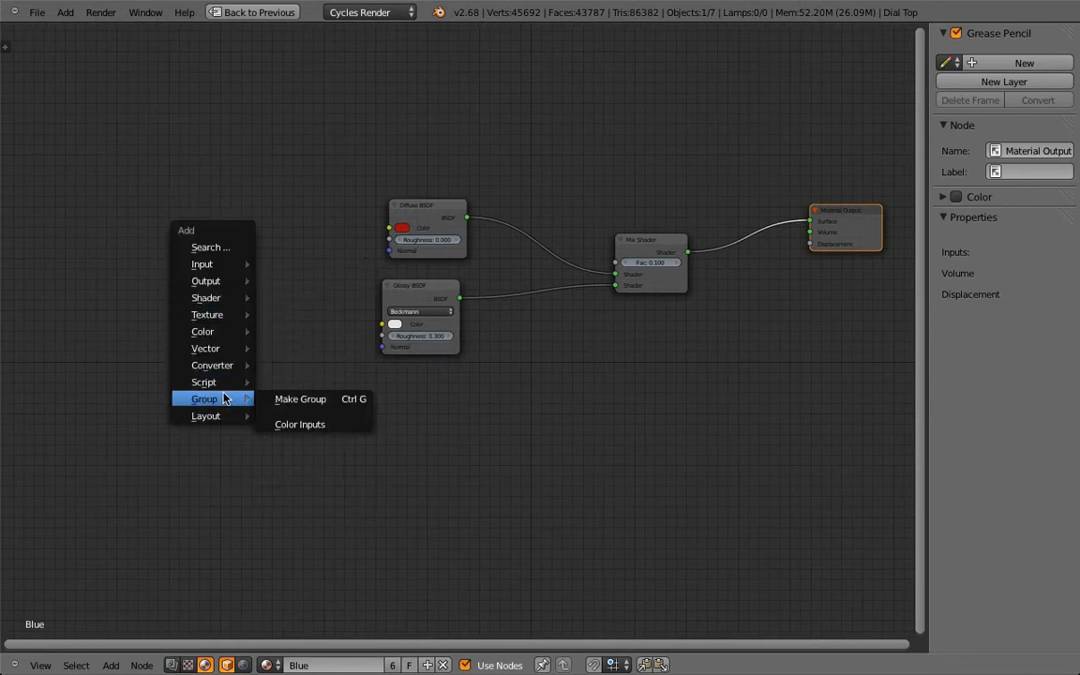
{"action": "left_click", "coordinate": [359, 427]}
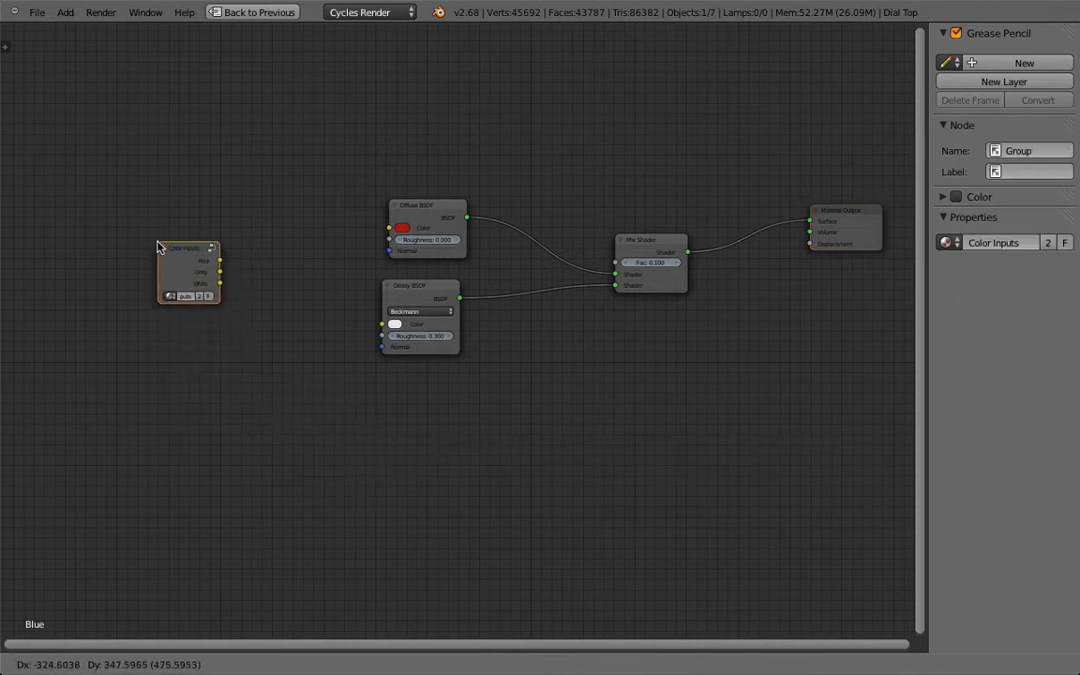
{"action": "left_click", "coordinate": [158, 247]}
- Link Color Inputs' Red output to the Diffuse BSDF color and its White output to the Glossy BSDF color
{"action": "scroll", "coordinate": [211, 248], "scroll_direction": "up", "scroll_amount": 2}
{"action": "left_click_drag", "start_coordinate": [133, 234], "coordinate": [363, 191]}
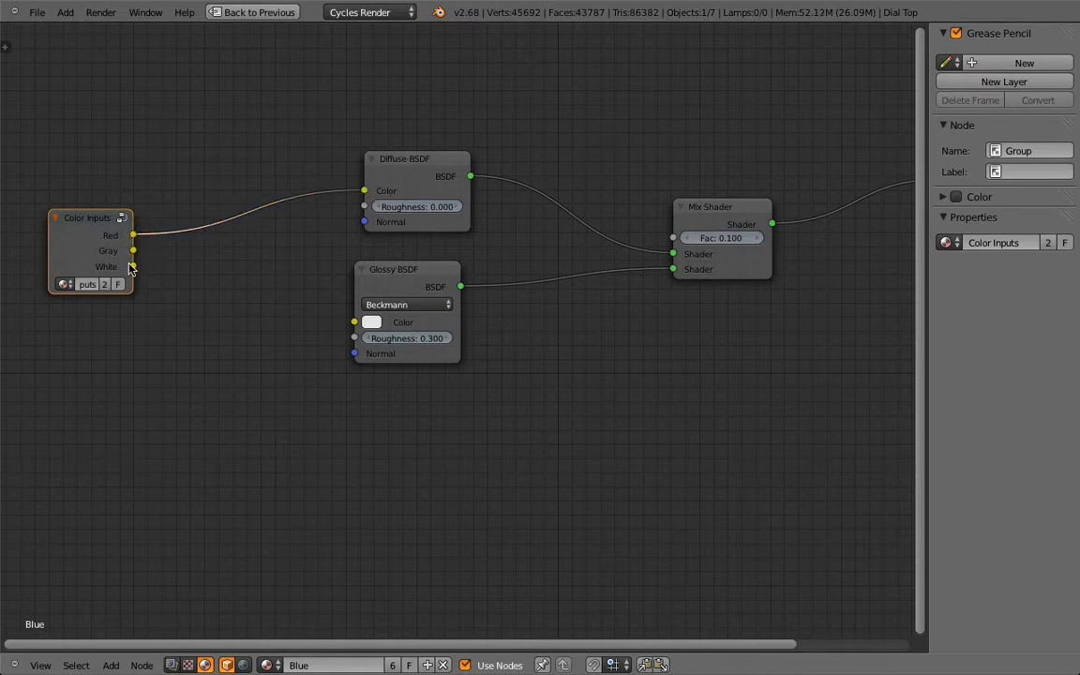
{"action": "left_click_drag", "start_coordinate": [132, 267], "coordinate": [356, 323]}
- Restore the multi-editor layout and set the 3D viewport shading to Material
{"action": "key", "text": "ctrl+Up"}
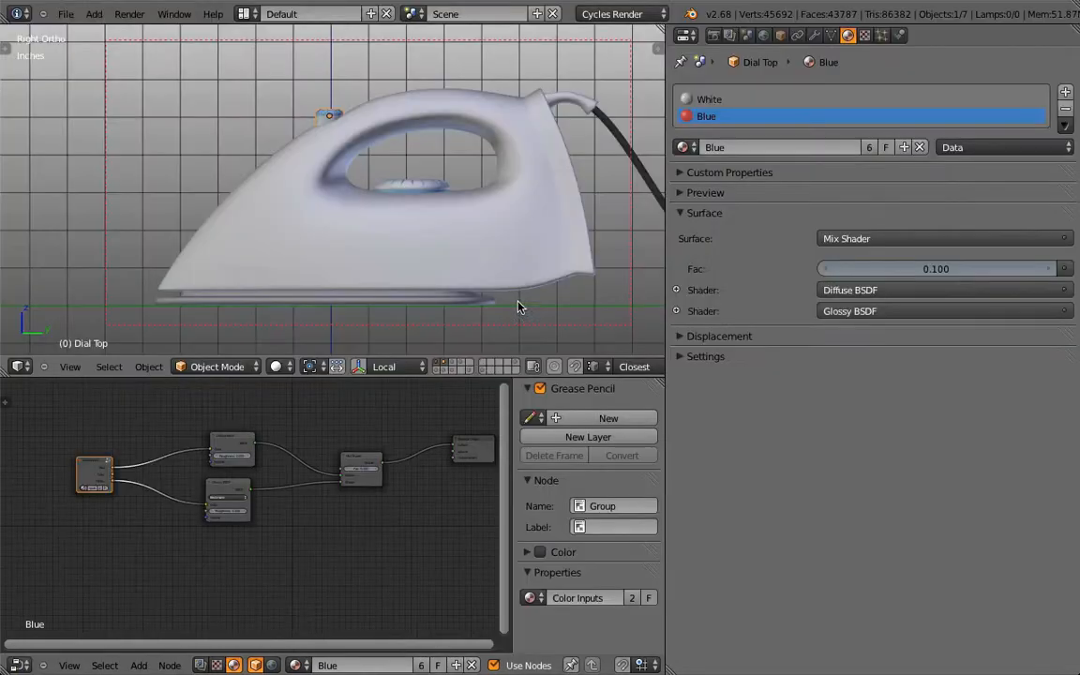
{"action": "left_click", "coordinate": [276, 366]}
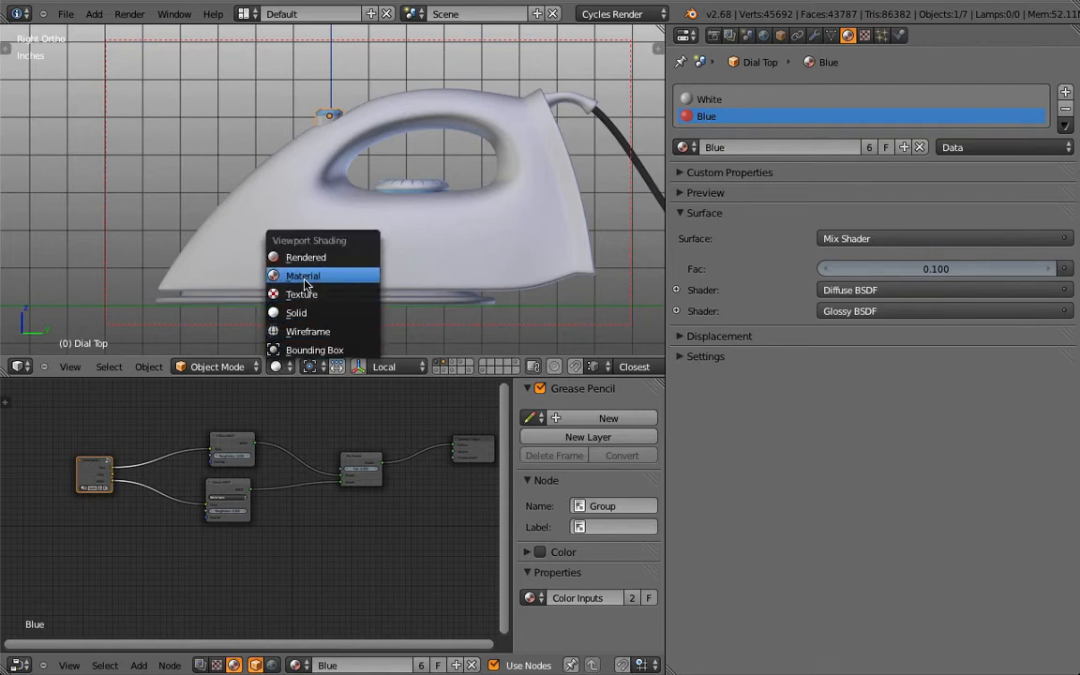
{"action": "left_click", "coordinate": [337, 281]}
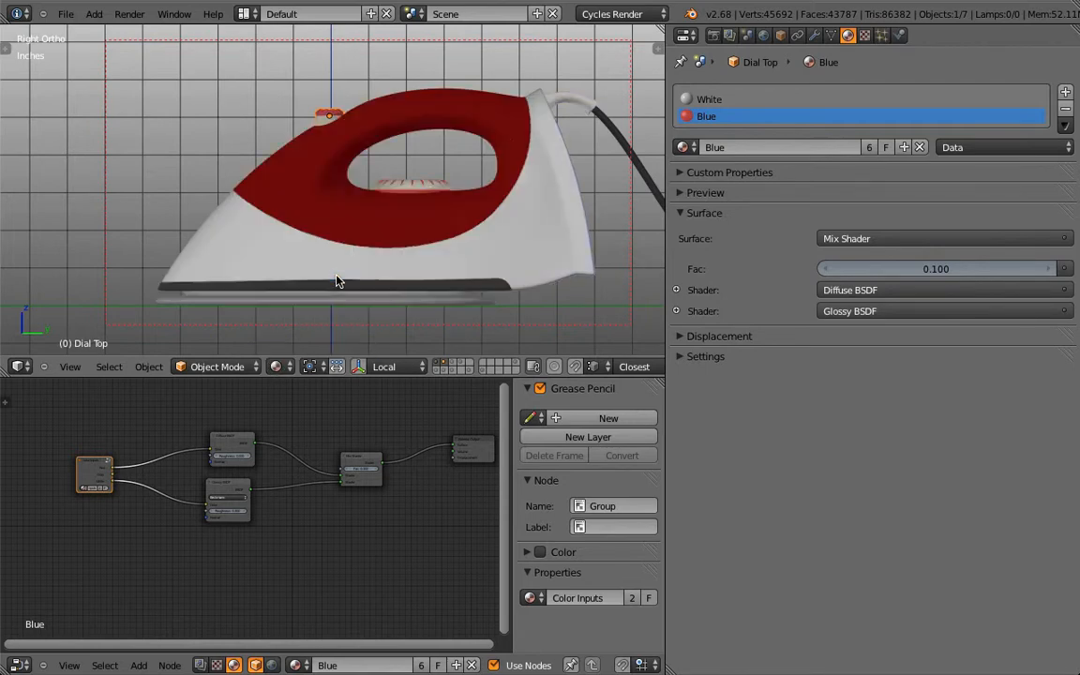
- Try the Gray output as the Diffuse BSDF color, inspect the dials up close, and relink the Red output
{"action": "scroll", "coordinate": [138, 499], "scroll_direction": "up", "scroll_amount": 5}
{"action": "middle_click_drag", "start_coordinate": [116, 468], "coordinate": [282, 491]}
{"action": "scroll", "coordinate": [284, 492], "scroll_direction": "up", "scroll_amount": 3}
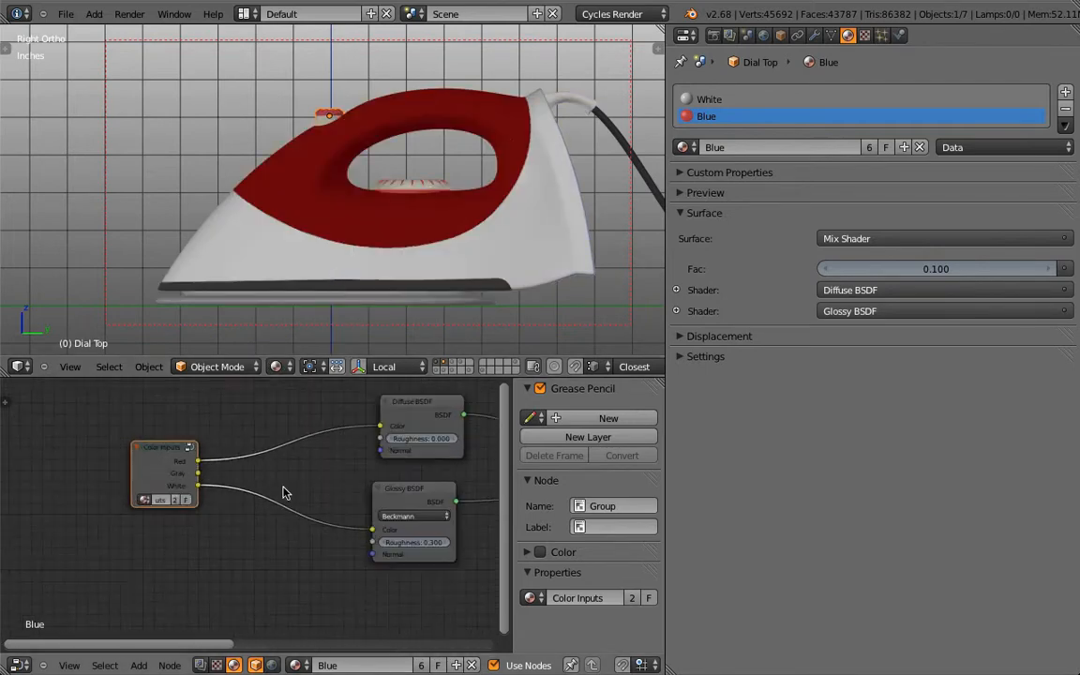
{"action": "left_click_drag", "start_coordinate": [196, 473], "coordinate": [380, 426]}
{"action": "scroll", "coordinate": [328, 115], "scroll_direction": "up", "scroll_amount": 4}
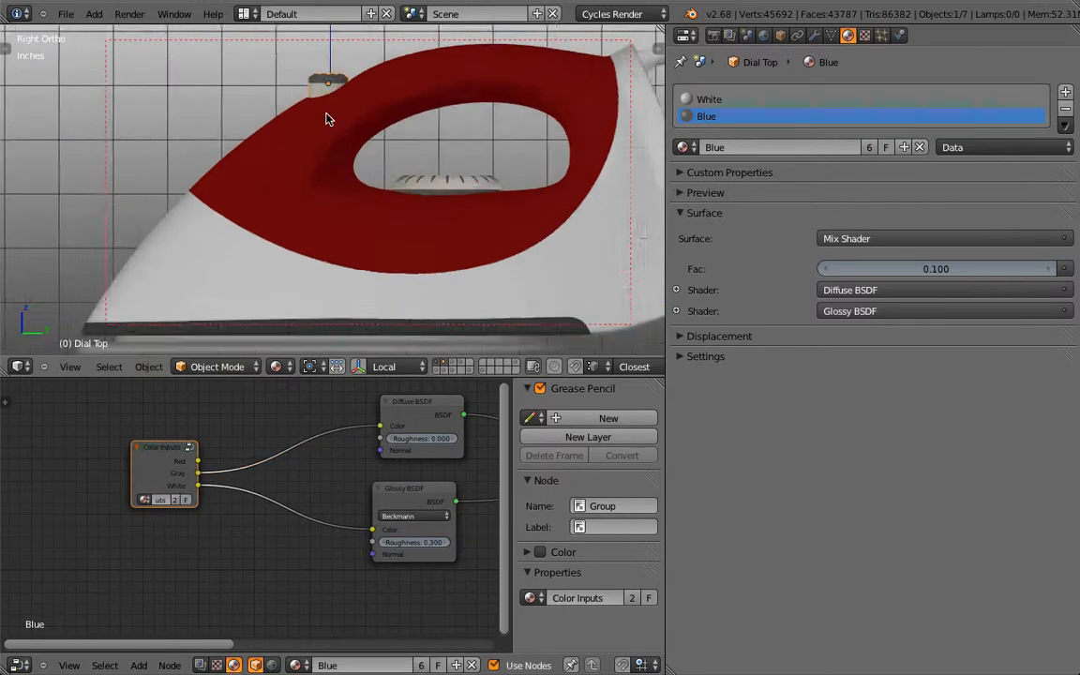
{"action": "middle_click_drag", "start_coordinate": [329, 115], "coordinate": [349, 192]}
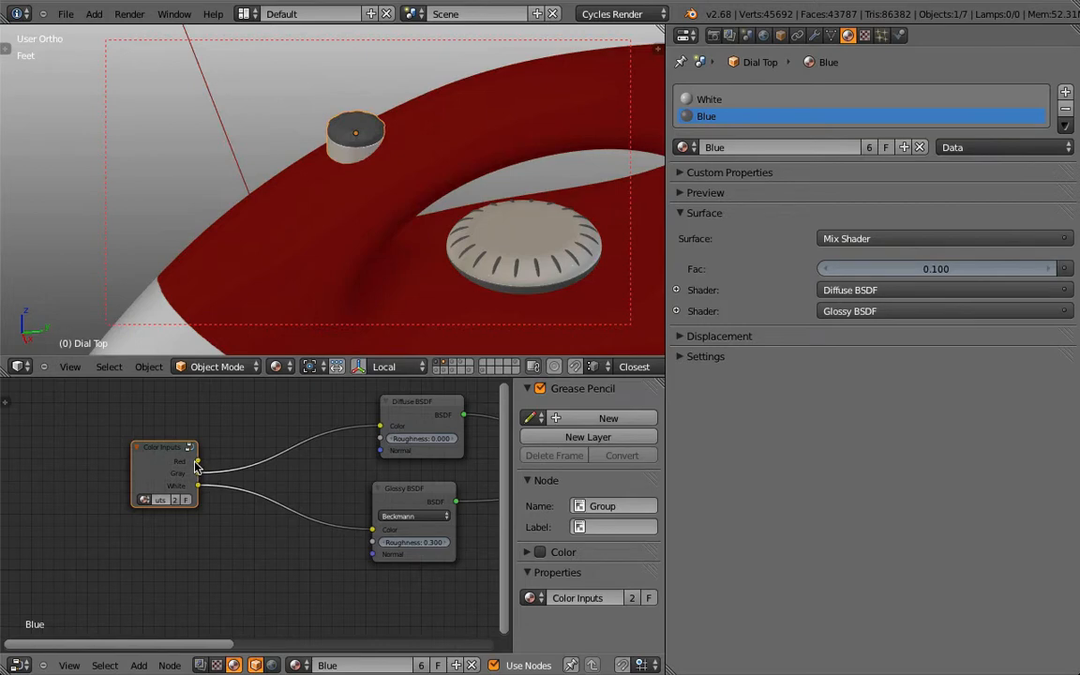
{"action": "left_click_drag", "start_coordinate": [197, 460], "coordinate": [381, 426]}
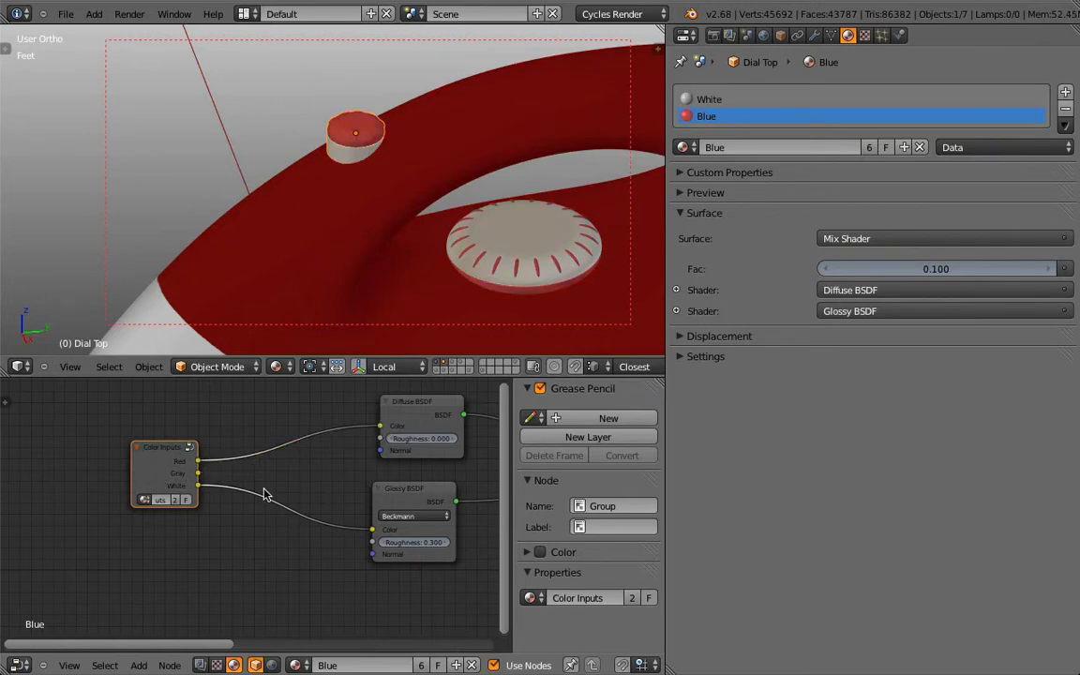
- Try blue for the red color inside the Color Inputs group, undo it, and leave the group
{"action": "scroll", "coordinate": [290, 459], "scroll_direction": "down", "scroll_amount": 3}
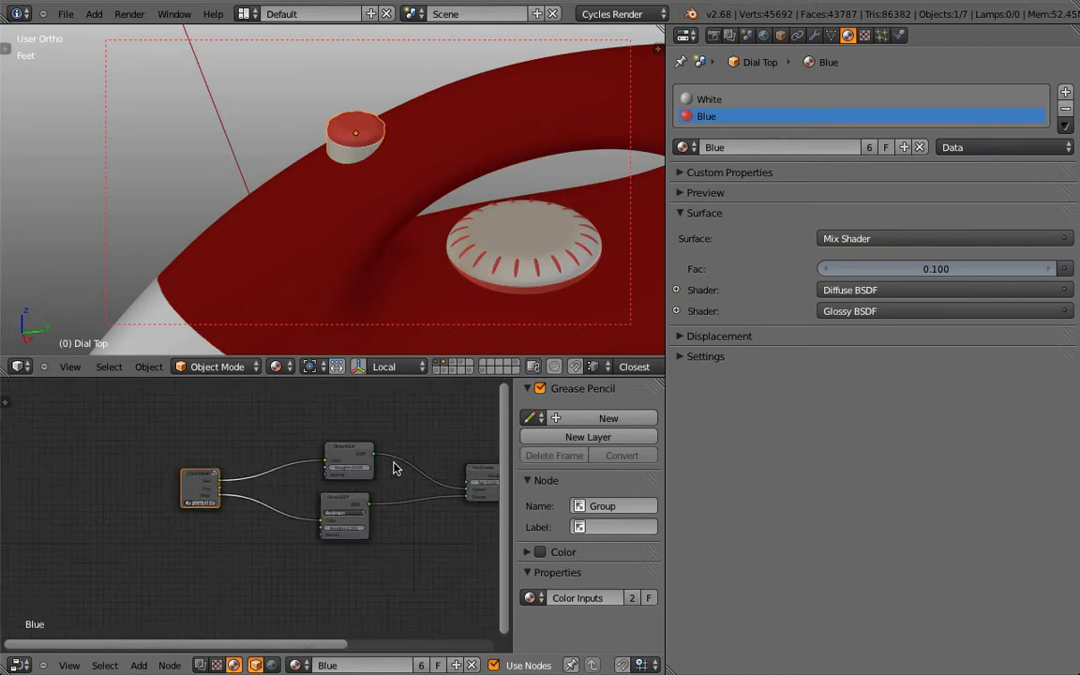
{"action": "middle_click_drag", "start_coordinate": [398, 463], "coordinate": [321, 465]}
{"action": "scroll", "coordinate": [327, 475], "scroll_direction": "up", "scroll_amount": 1}
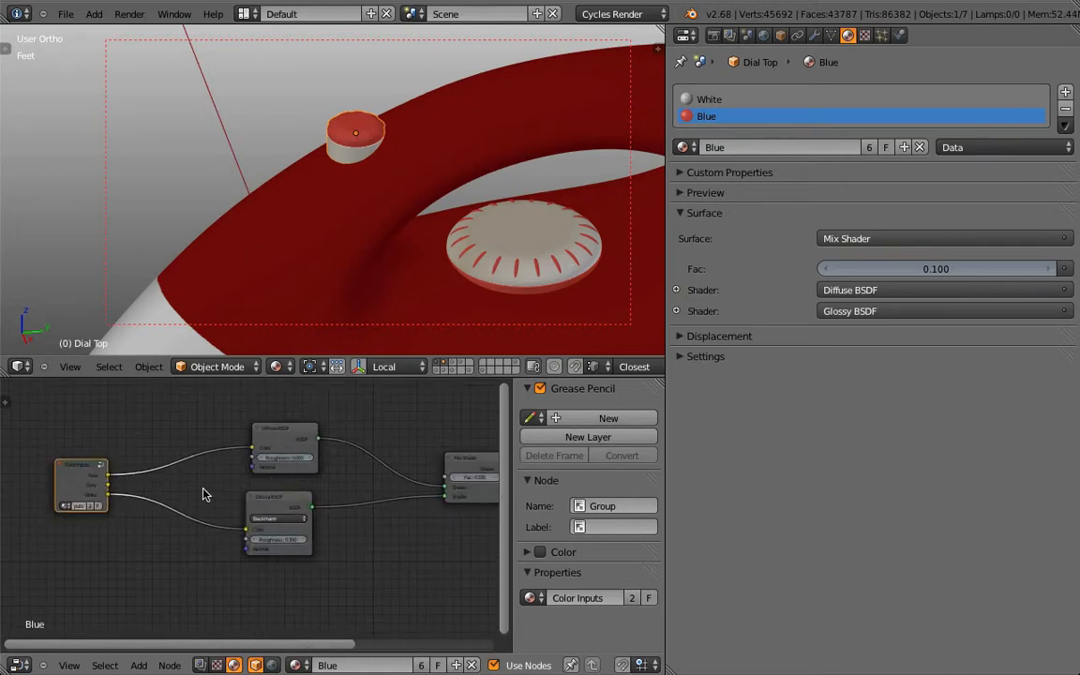
{"action": "key", "text": "Tab"}
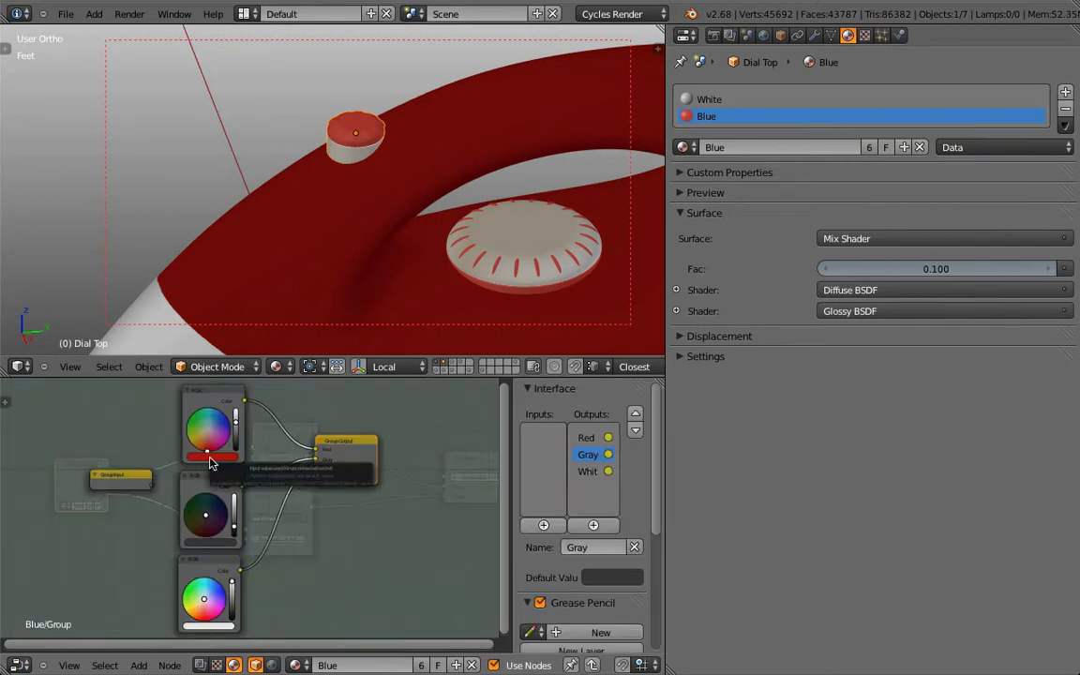
{"action": "left_click_drag", "start_coordinate": [225, 430], "coordinate": [227, 420]}
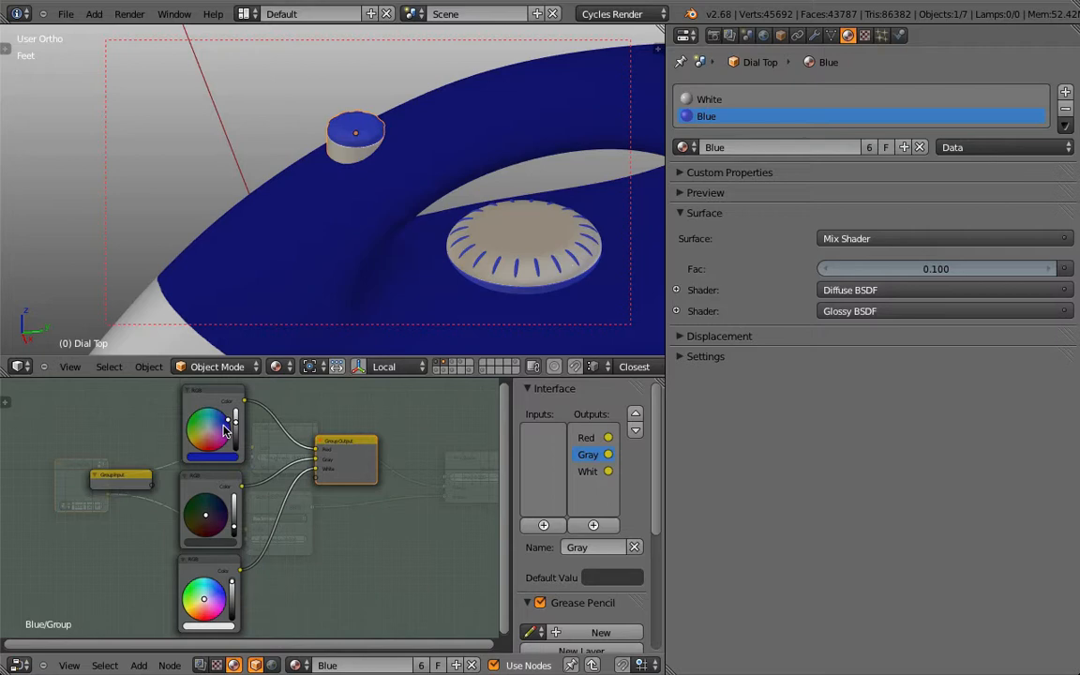
{"action": "key", "text": "ctrl+z"}
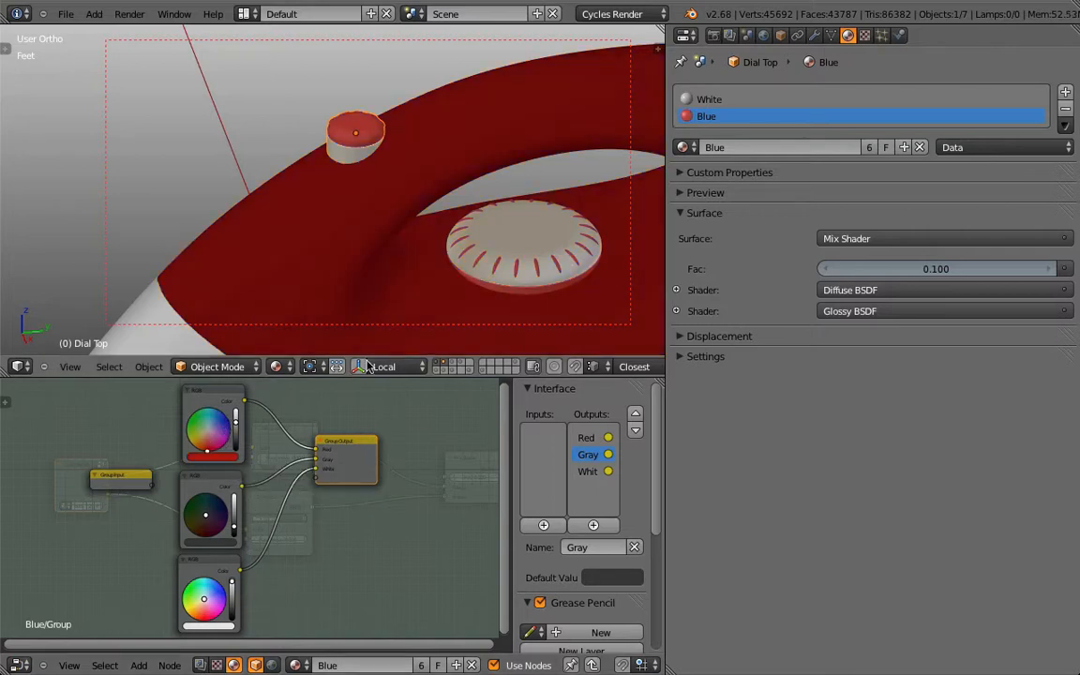
{"action": "key", "text": "Tab"}
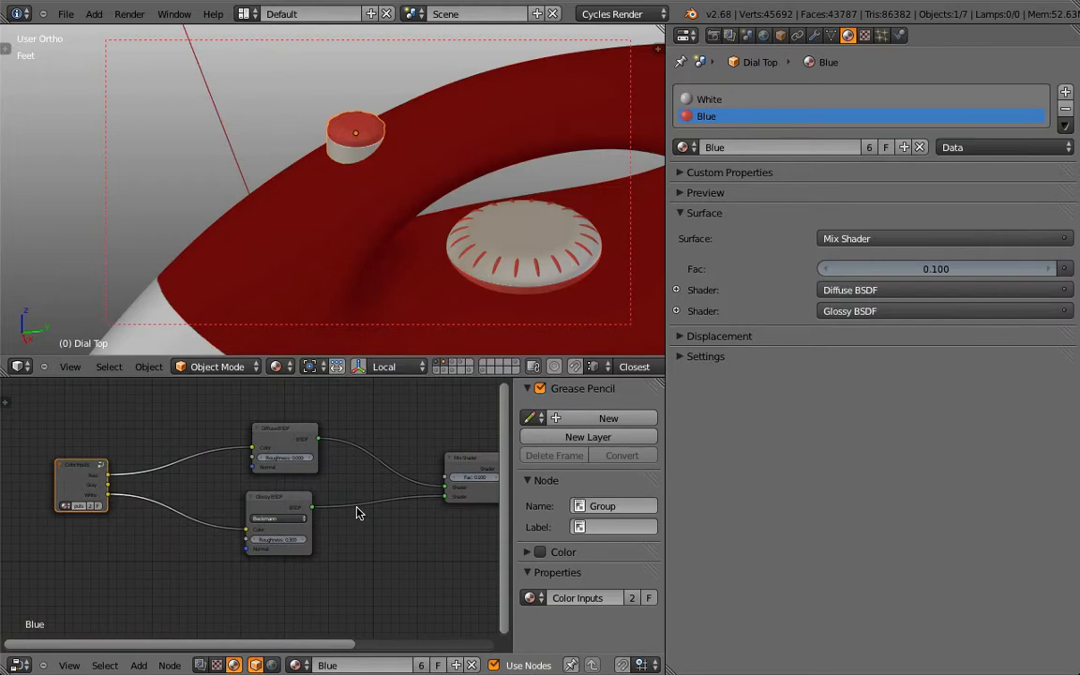
- Hide the node editor's properties sidebar and select the large dial in the right side view to show its White material nodes
{"action": "key", "text": "n"}
{"action": "scroll", "coordinate": [415, 311], "scroll_direction": "down", "scroll_amount": 8}
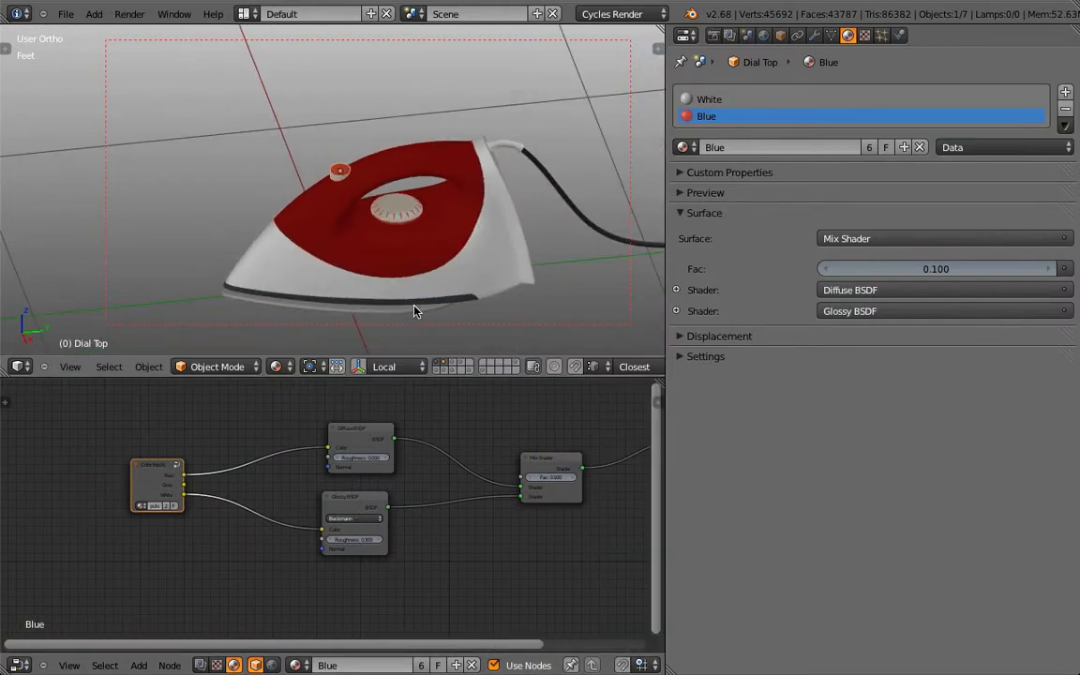
{"action": "key", "text": "KP_3"}
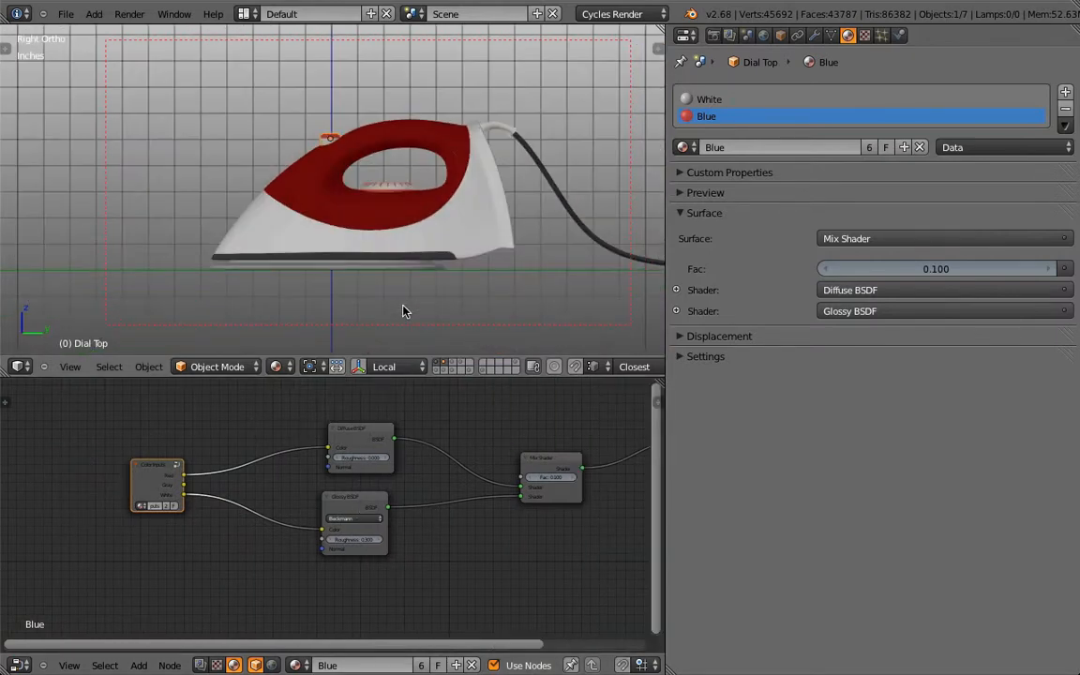
{"action": "scroll", "coordinate": [419, 173], "scroll_direction": "up", "scroll_amount": 6}
{"action": "right_click", "coordinate": [470, 176]}
{"action": "middle_click_drag", "start_coordinate": [441, 422], "coordinate": [367, 424]}
{"action": "scroll", "coordinate": [342, 525], "scroll_direction": "up", "scroll_amount": 2}
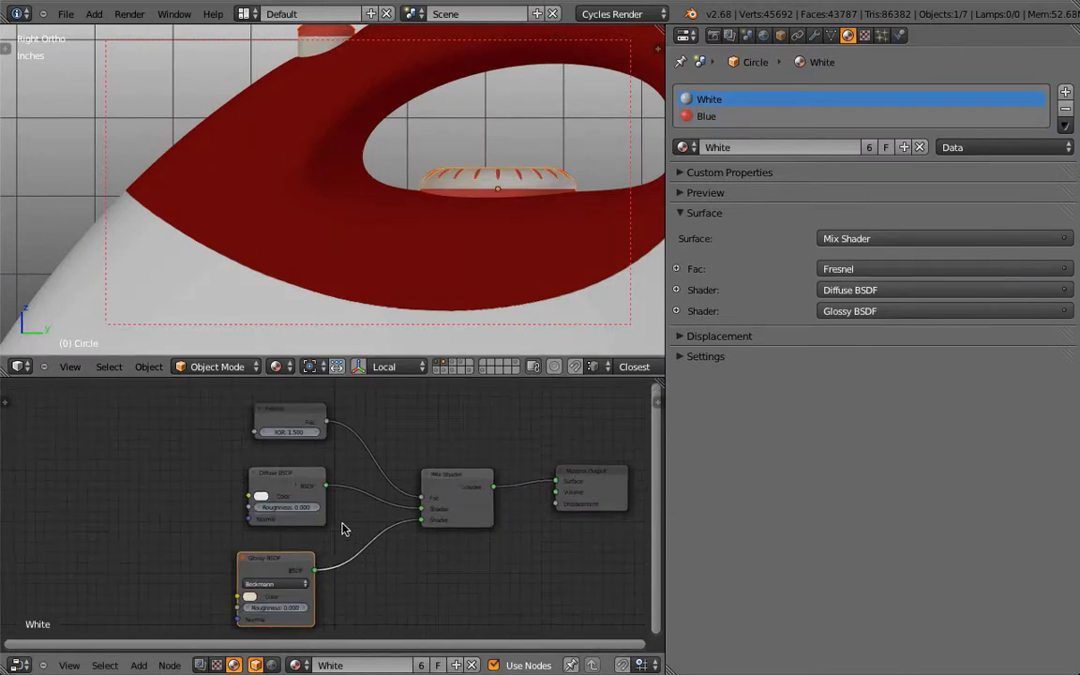
- Add the Color Inputs group to the White material and link its White output to the Diffuse BSDF color
{"action": "scroll", "coordinate": [342, 526], "scroll_direction": "down", "scroll_amount": 1}
{"action": "key", "text": "shift+a"}
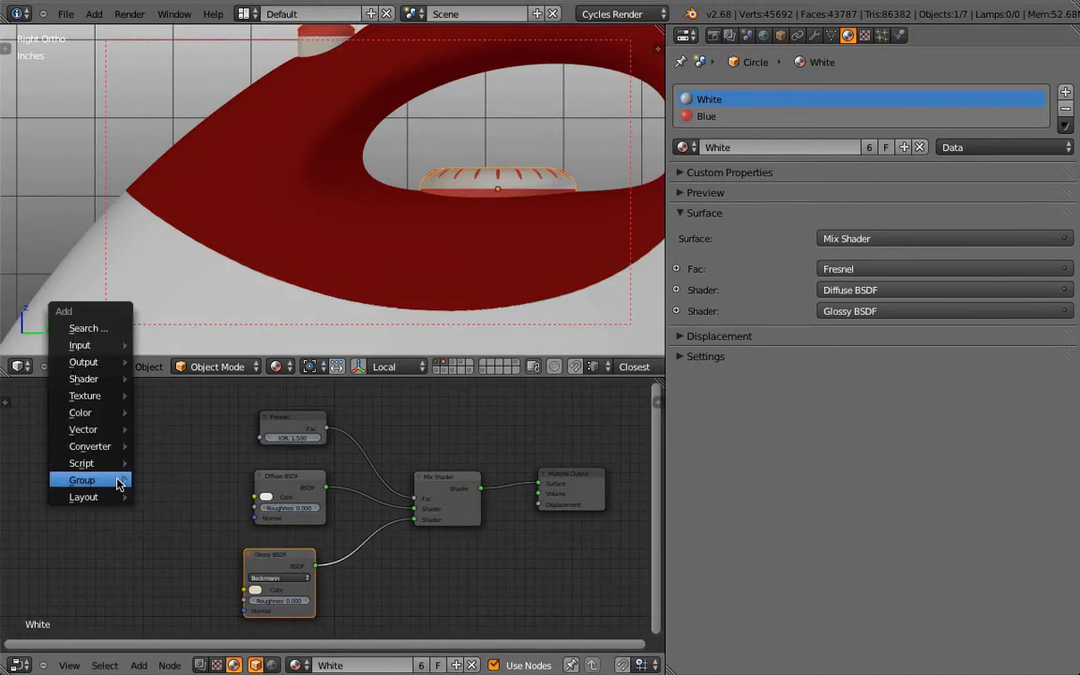
{"action": "mouse_move", "coordinate": [112, 480]}
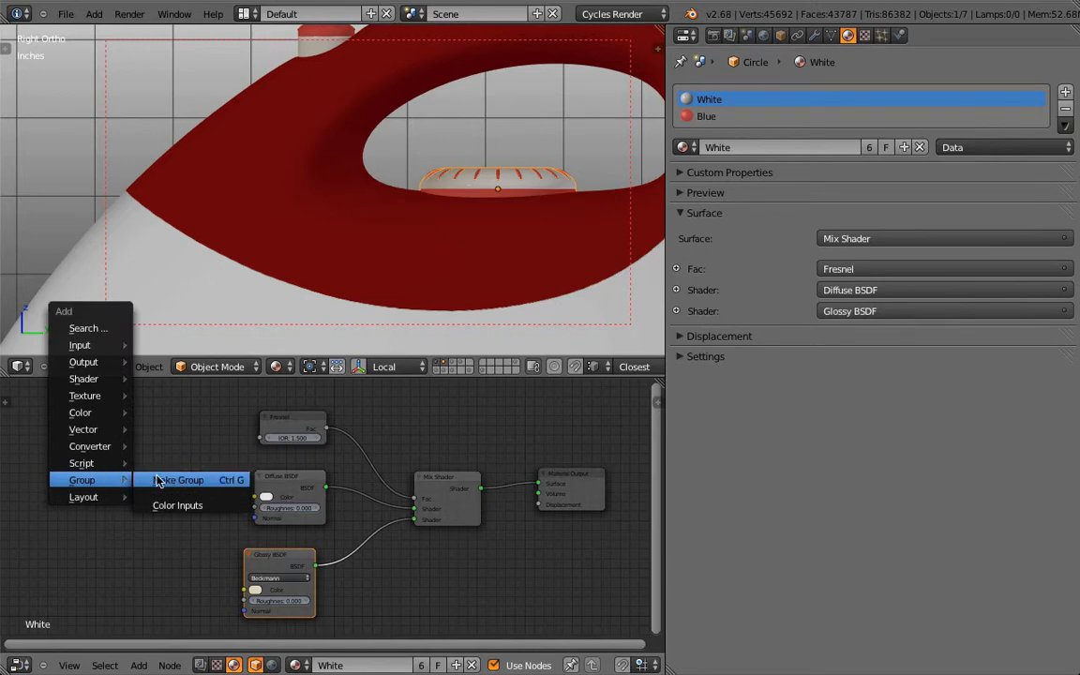
{"action": "left_click", "coordinate": [223, 506]}
{"action": "left_click", "coordinate": [43, 469]}
{"action": "scroll", "coordinate": [70, 482], "scroll_direction": "up", "scroll_amount": 1}
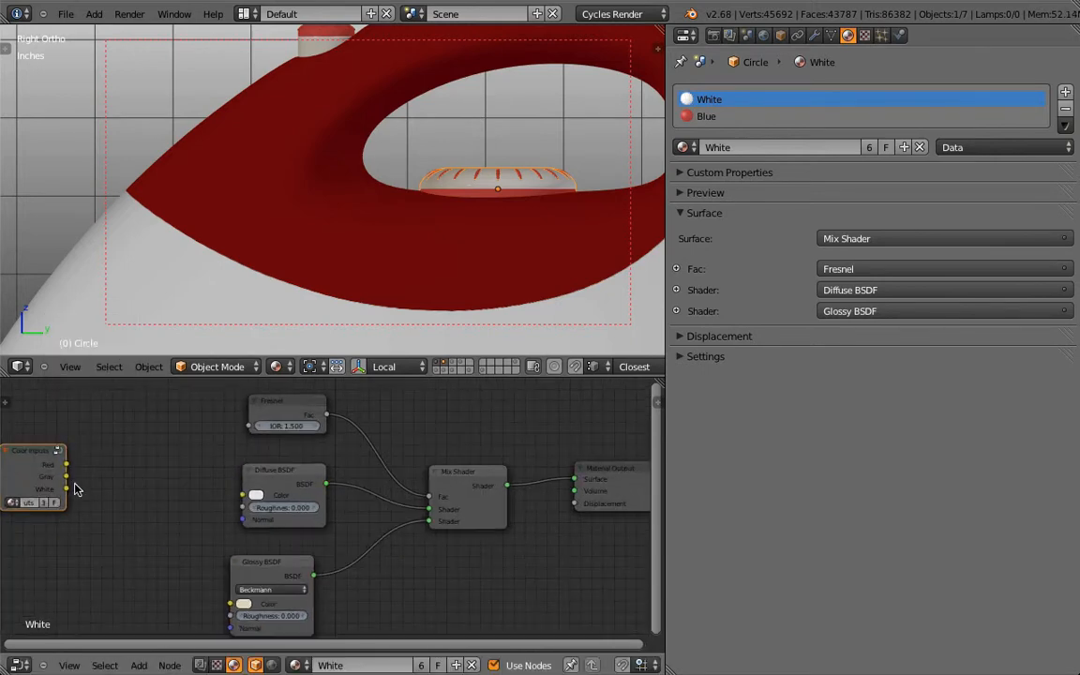
{"action": "left_click_drag", "start_coordinate": [65, 490], "coordinate": [242, 495]}
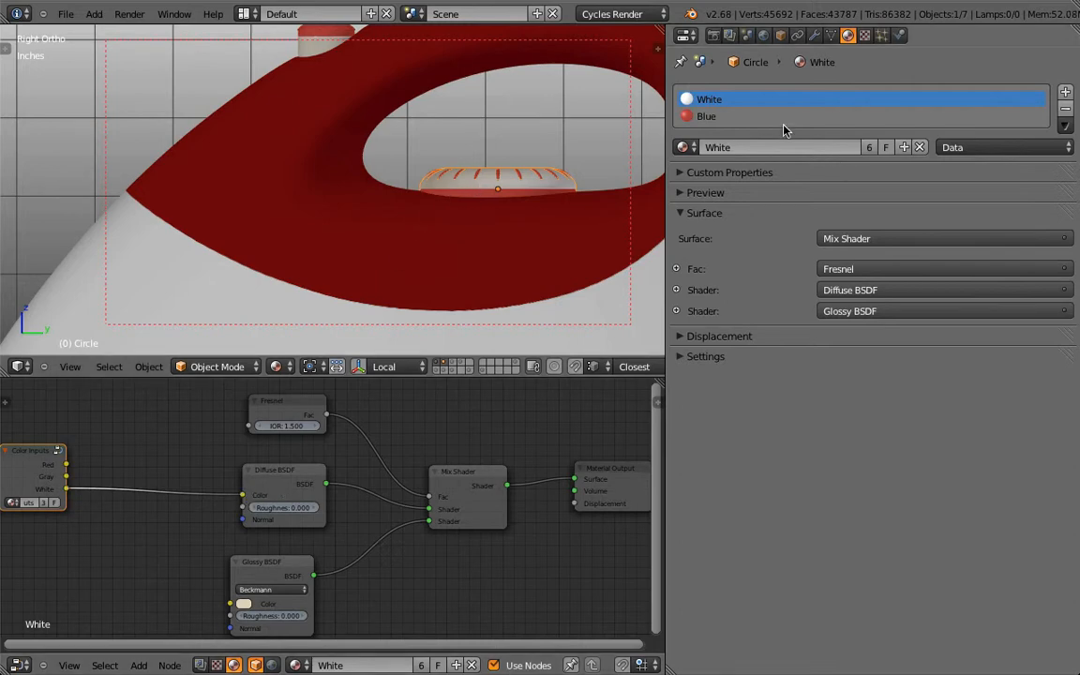
- Check the Color Inputs links in the large dial's Blue material, its tick marks' material, and the Iron Body material
{"action": "left_click", "coordinate": [741, 117]}
{"action": "middle_click_drag", "start_coordinate": [190, 439], "coordinate": [220, 427]}
{"action": "scroll", "coordinate": [497, 195], "scroll_direction": "up", "scroll_amount": 3}
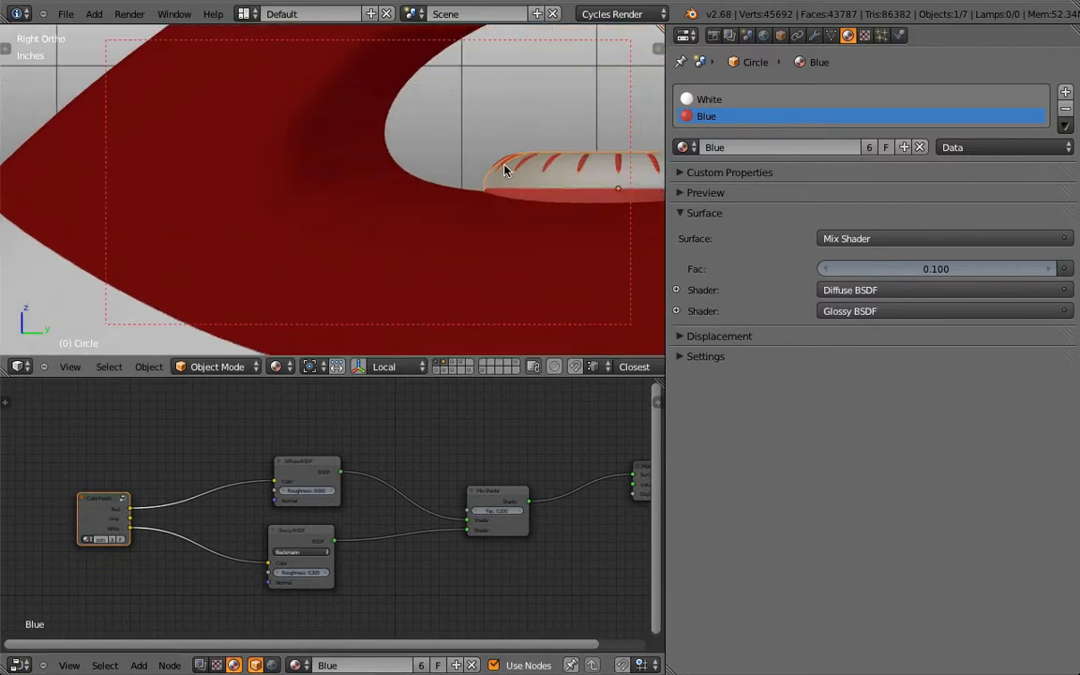
{"action": "right_click", "coordinate": [521, 167]}
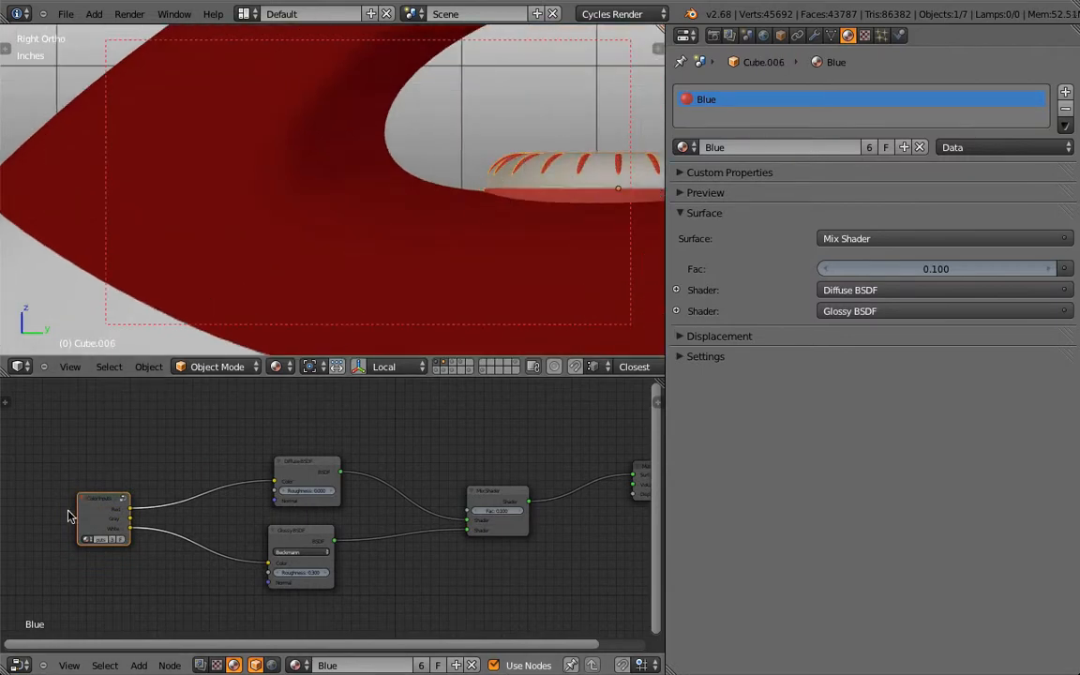
{"action": "scroll", "coordinate": [490, 197], "scroll_direction": "down", "scroll_amount": 6}
{"action": "middle_click_drag", "start_coordinate": [501, 163], "coordinate": [315, 234], "text": "shift"}
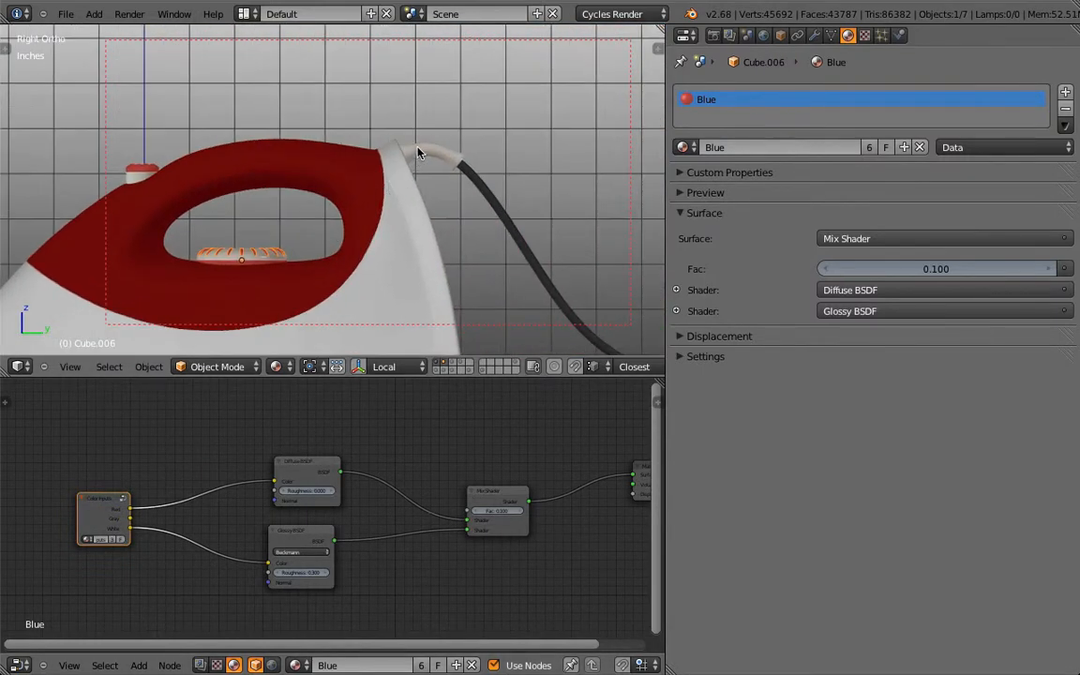
{"action": "right_click", "coordinate": [418, 151]}
{"action": "right_click", "coordinate": [425, 272]}
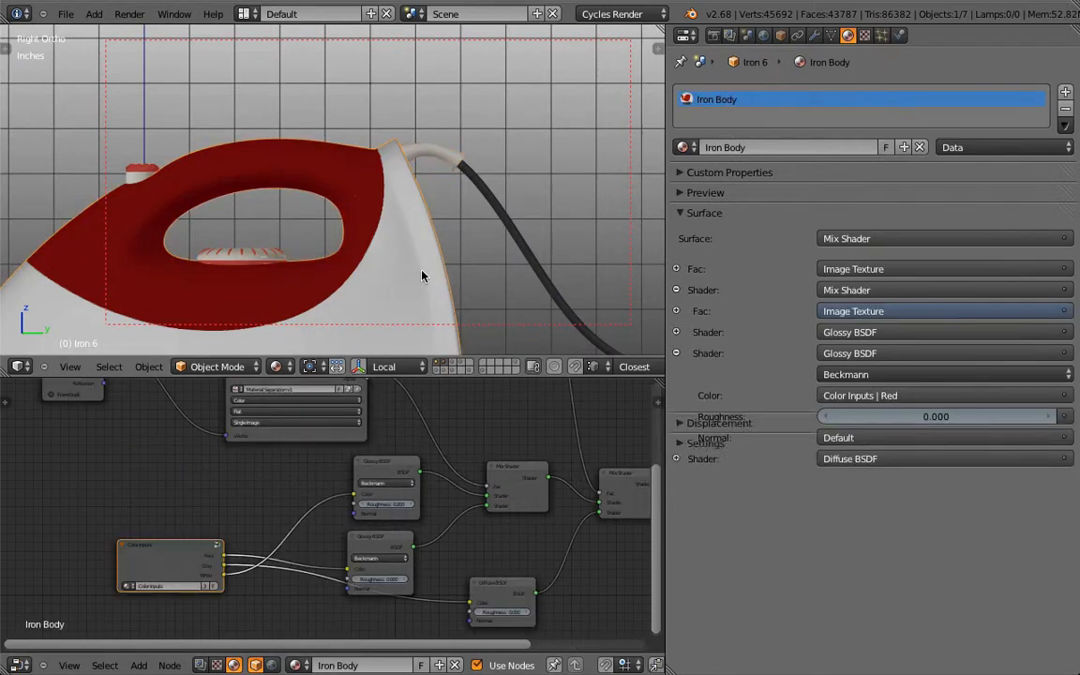
- Add the Color Inputs group to the cable's Dark Plastic material and link its Gray output to the Diffuse BSDF color
{"action": "right_click", "coordinate": [522, 233]}
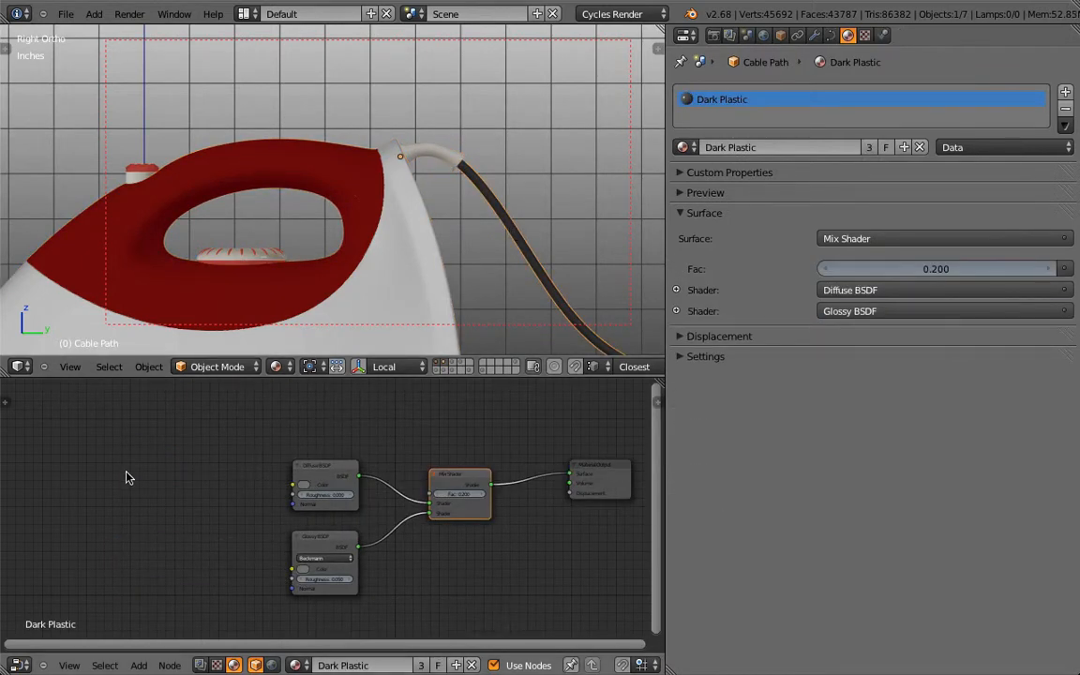
{"action": "key", "text": "shift+a"}
{"action": "mouse_move", "coordinate": [155, 473]}
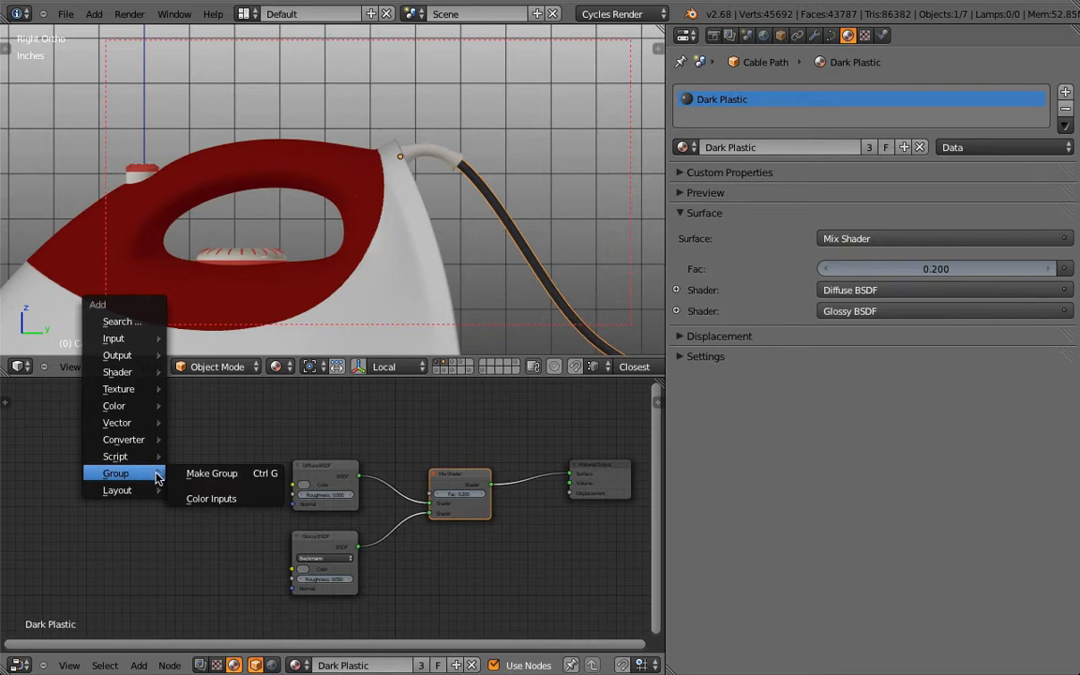
{"action": "left_click", "coordinate": [226, 500]}
{"action": "left_click", "coordinate": [69, 469]}
{"action": "scroll", "coordinate": [193, 504], "scroll_direction": "up", "scroll_amount": 3}
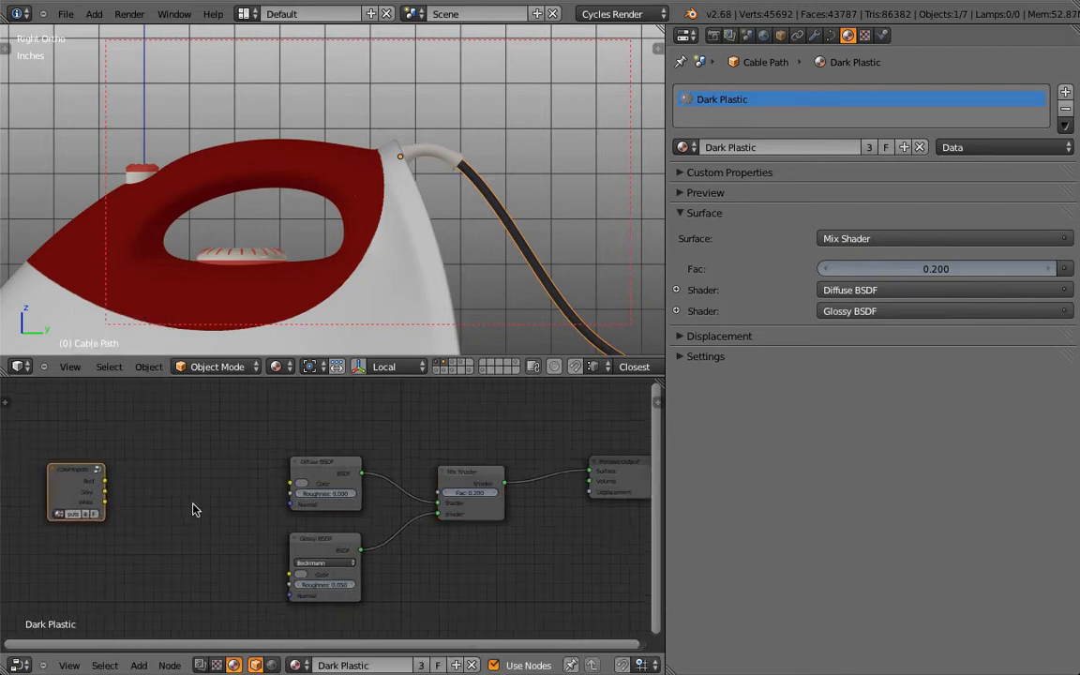
{"action": "scroll", "coordinate": [193, 509], "scroll_direction": "down", "scroll_amount": 1}
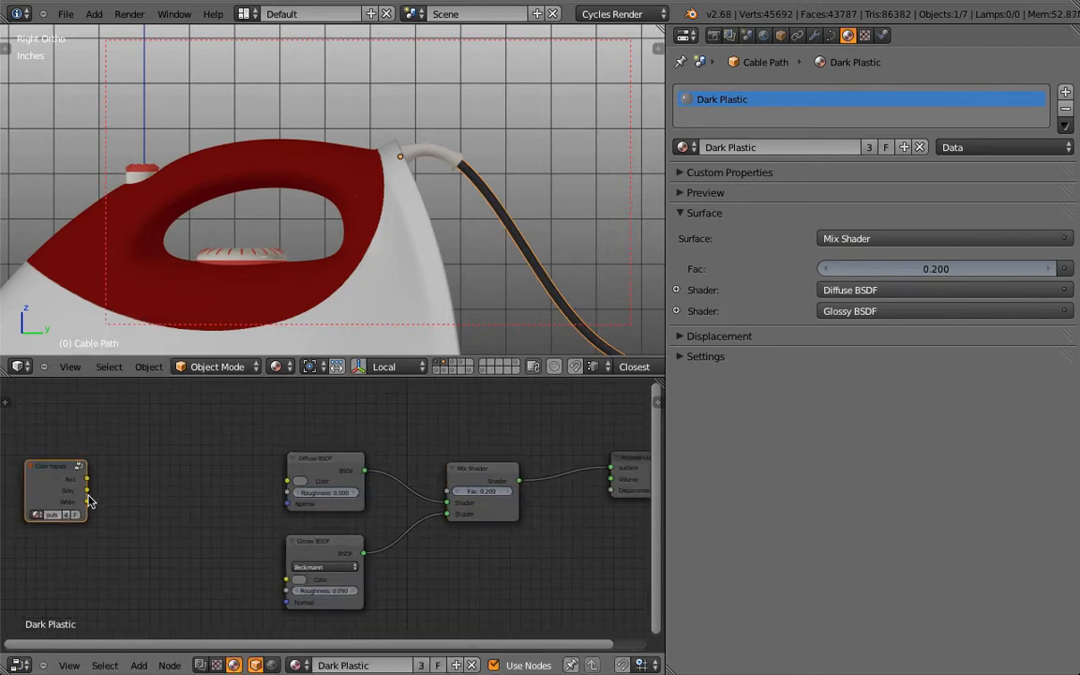
{"action": "left_click_drag", "start_coordinate": [87, 490], "coordinate": [287, 481]}
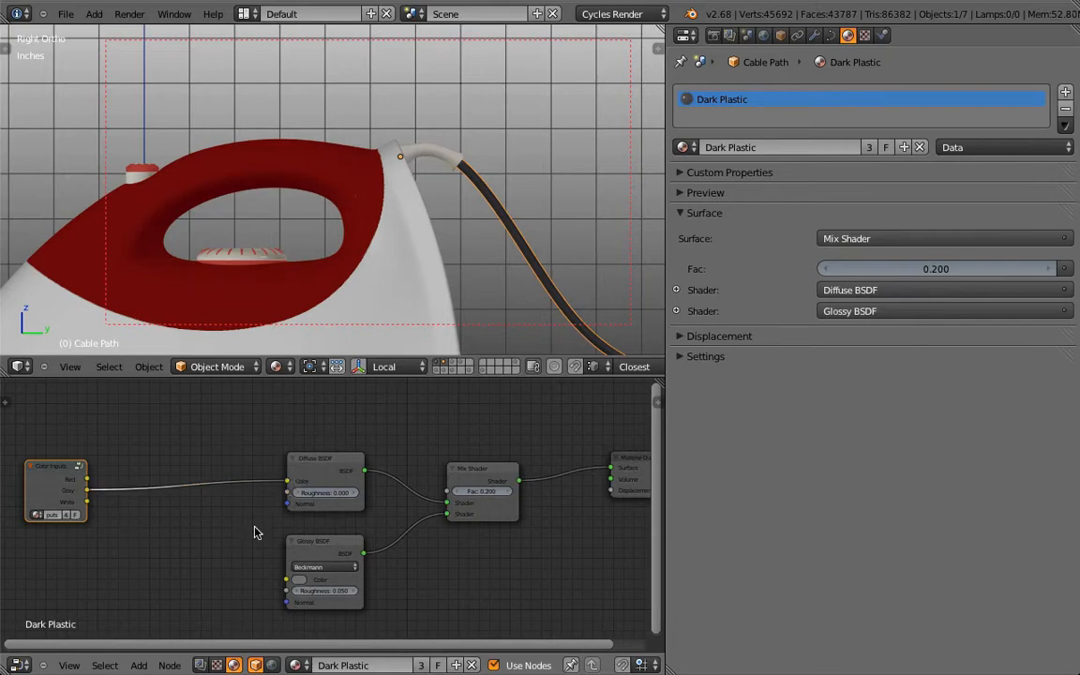
- Select the iron body in an angled view of the whole iron and open its Color Inputs group for editing
{"action": "scroll", "coordinate": [250, 523], "scroll_direction": "down", "scroll_amount": 1}
{"action": "scroll", "coordinate": [252, 520], "scroll_direction": "down", "scroll_amount": 4}
{"action": "scroll", "coordinate": [344, 206], "scroll_direction": "down", "scroll_amount": 5}
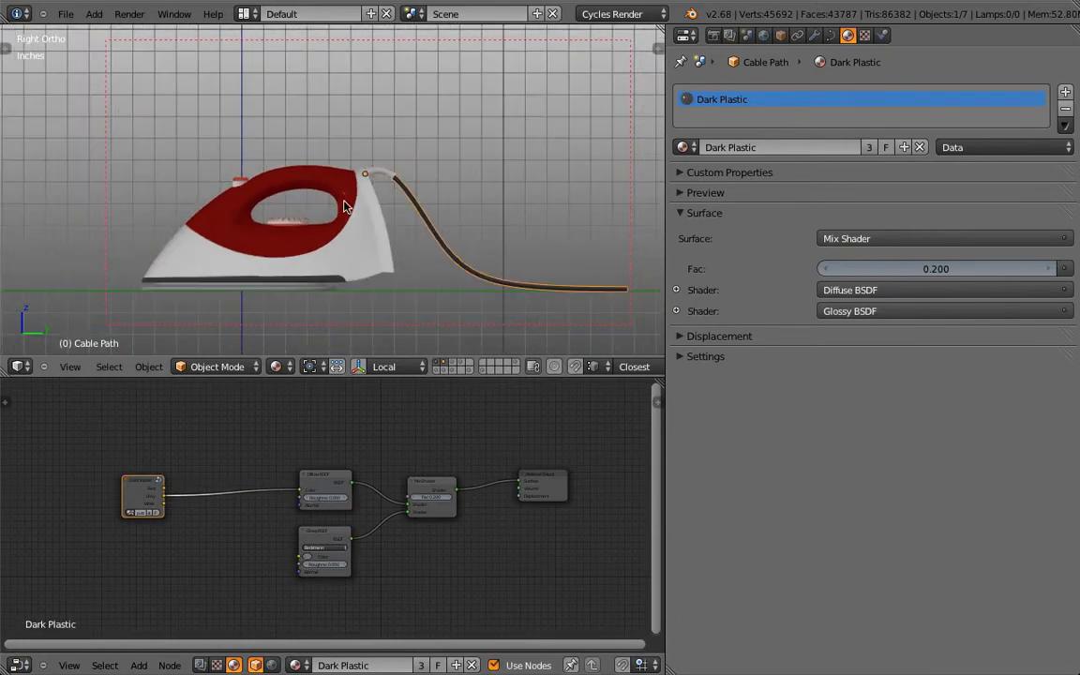
{"action": "middle_click_drag", "start_coordinate": [399, 173], "coordinate": [379, 230]}
{"action": "scroll", "coordinate": [322, 240], "scroll_direction": "up", "scroll_amount": 2}
{"action": "right_click", "coordinate": [248, 210]}
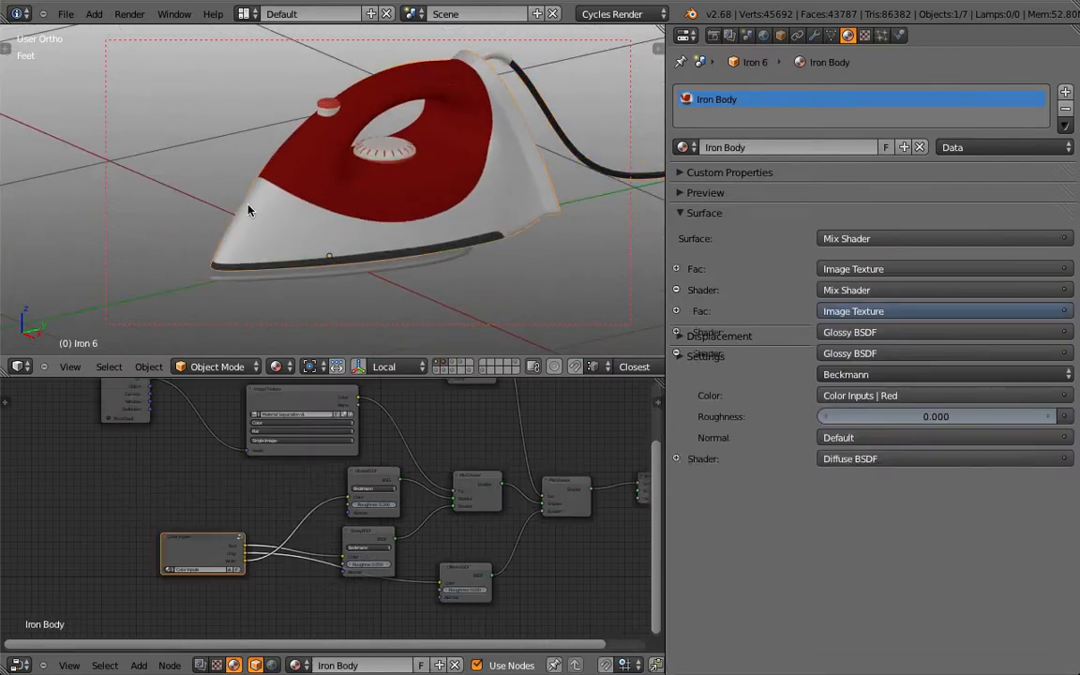
{"action": "key", "text": "Tab"}
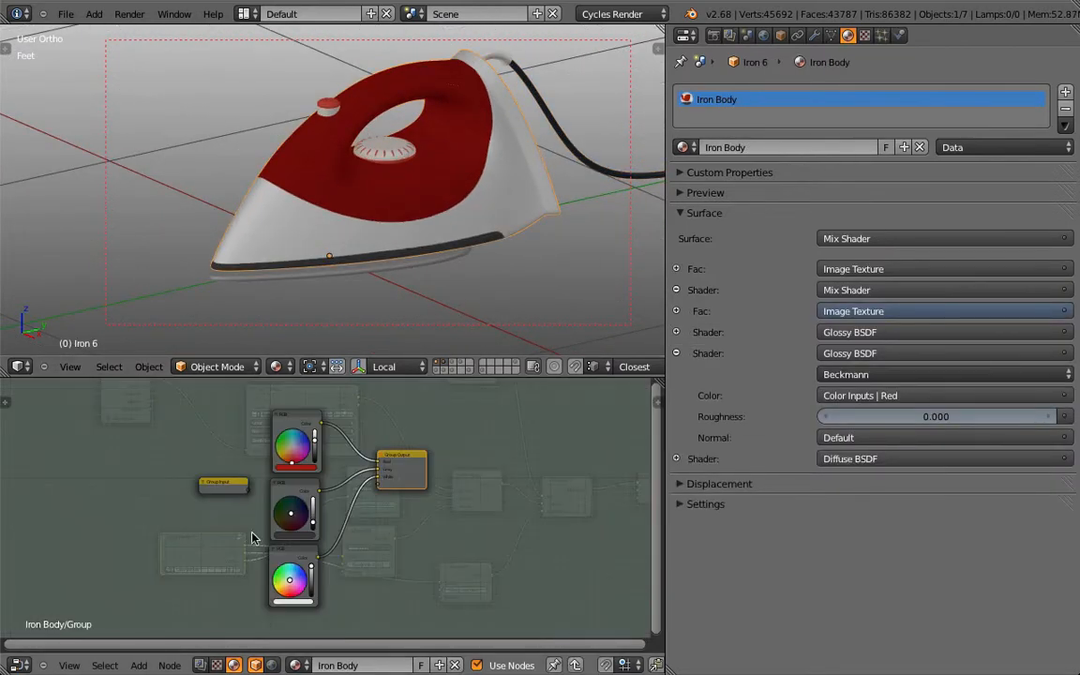
- Set the RGB channels of the Color Inputs group's white color to 0.8 and leave the group
{"action": "mouse_move", "coordinate": [313, 570]}
{"action": "left_mouse_down"}
{"action": "mouse_move", "coordinate": [312, 589]}
{"action": "mouse_move", "coordinate": [312, 562]}
{"action": "left_mouse_up"}
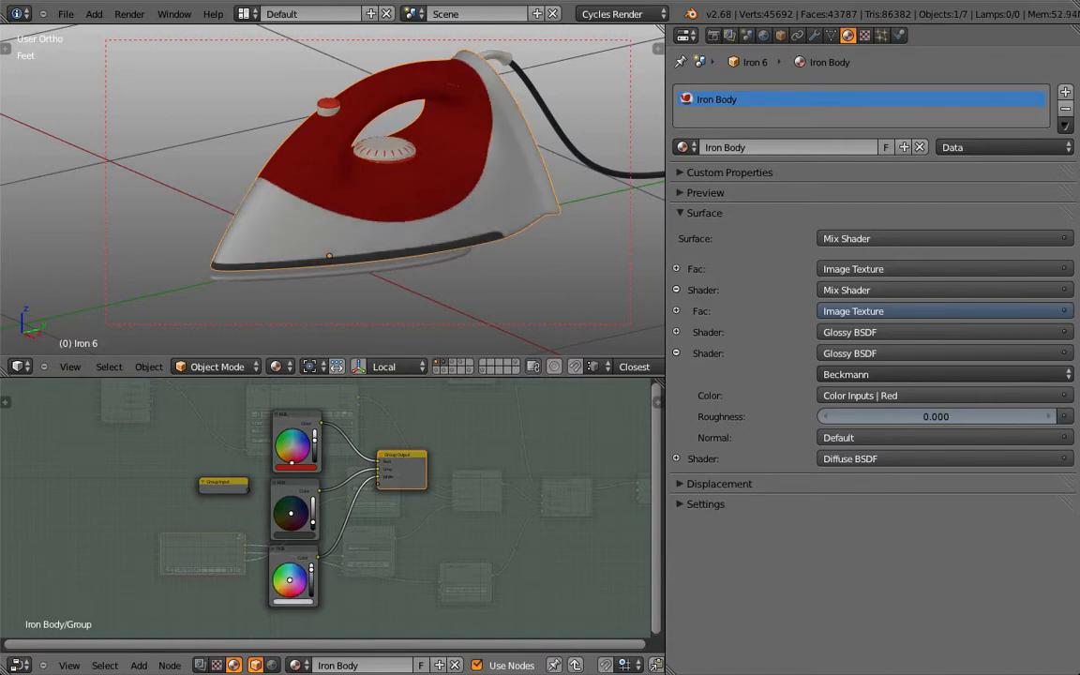
{"action": "left_click", "coordinate": [298, 600]}
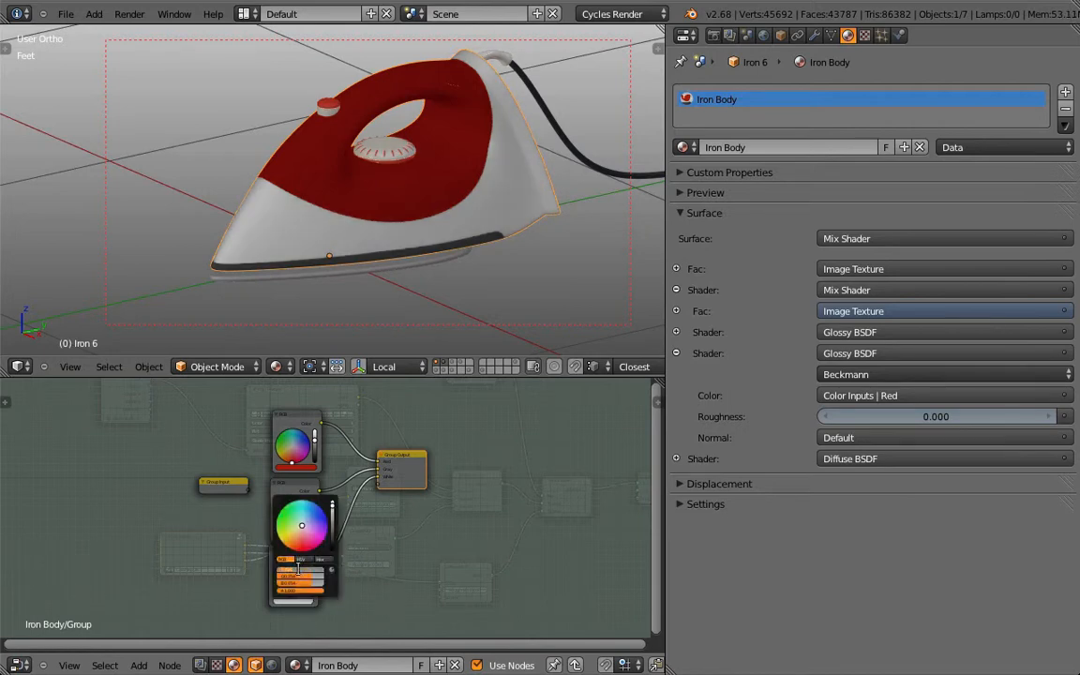
{"action": "key", "text": "Tab"}
{"action": "key", "text": "Tab"}
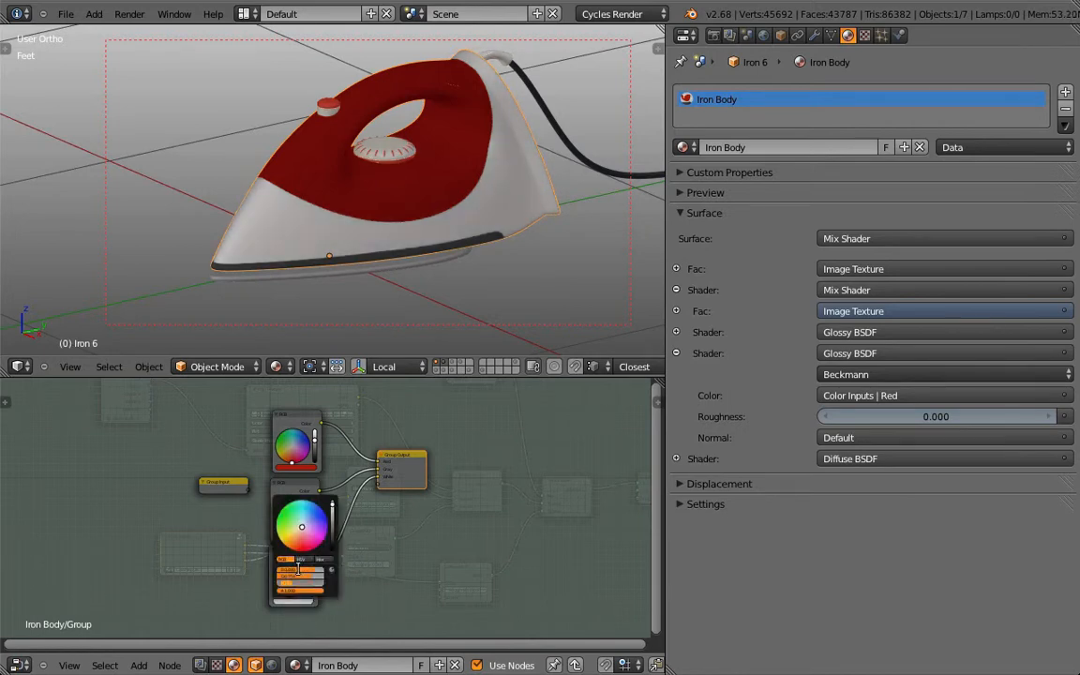
{"action": "type", "text": ".8"}
{"action": "key", "text": "Return"}
{"action": "left_click", "coordinate": [294, 575]}
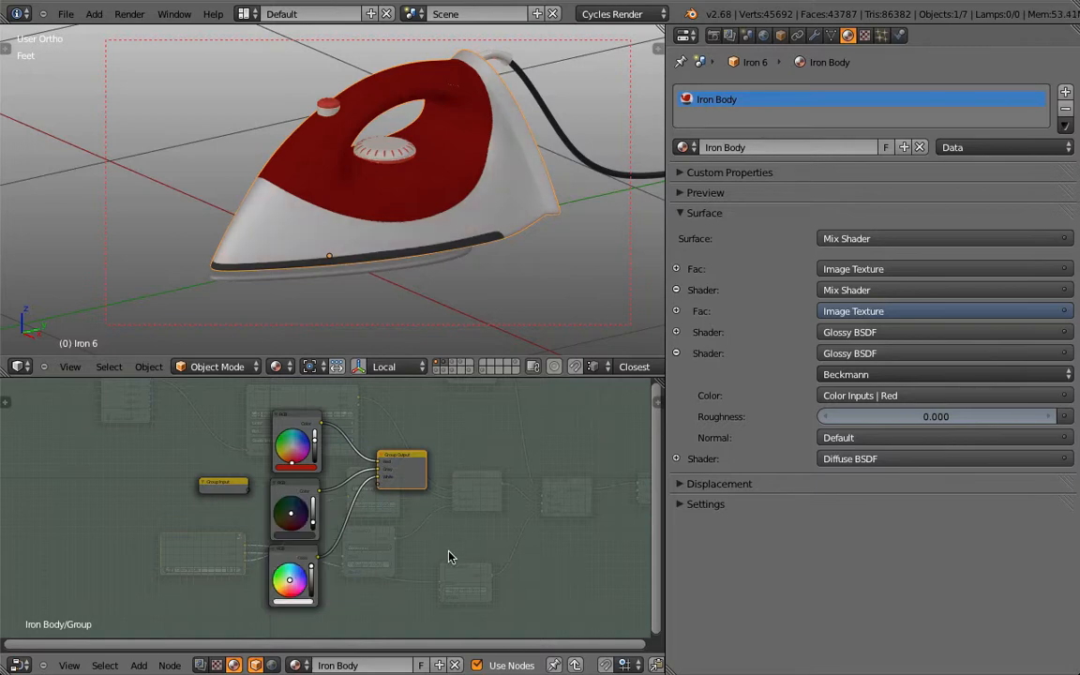
{"action": "key", "text": "Tab"}
{"action": "key", "text": "KP_3"}
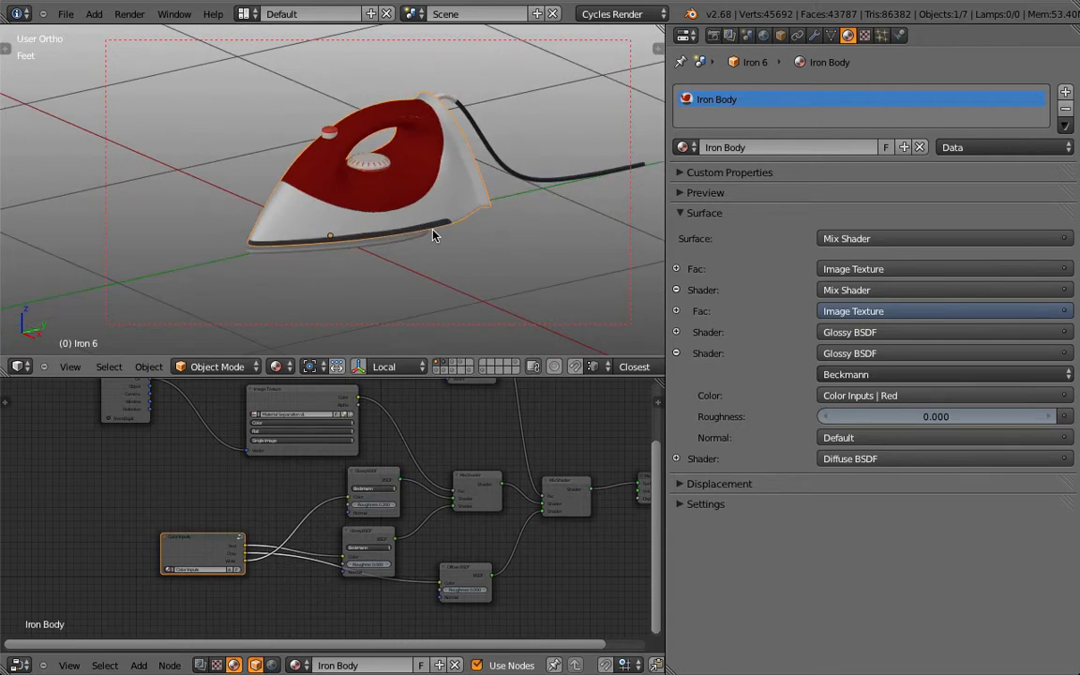
{"action": "middle_click_drag", "start_coordinate": [432, 229], "coordinate": [446, 243], "text": "shift"}
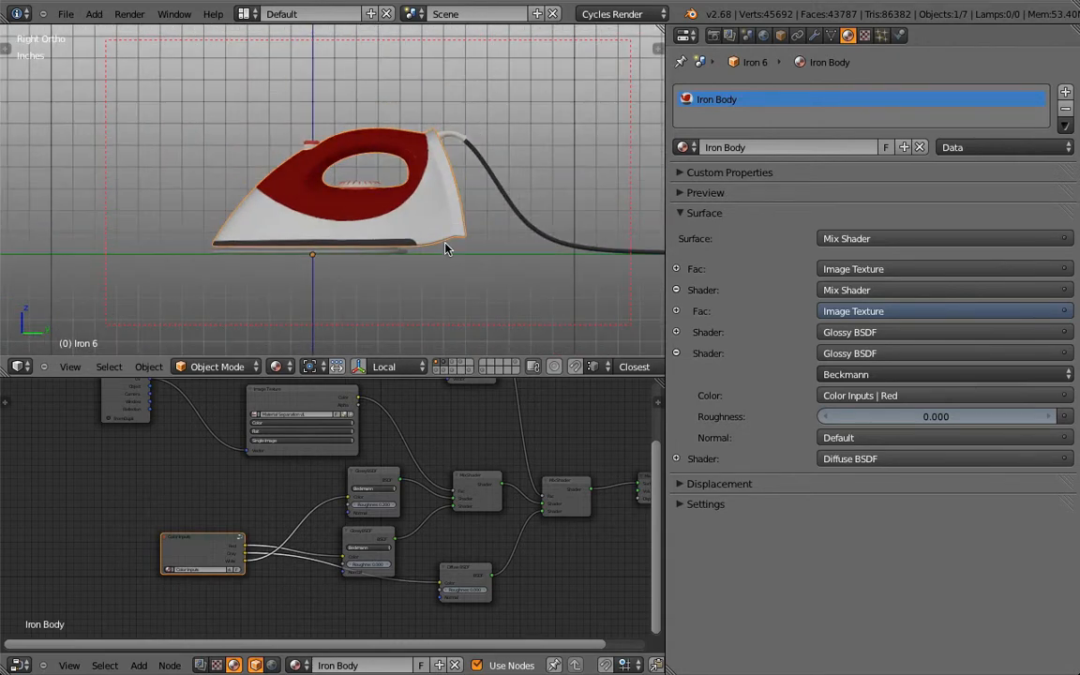